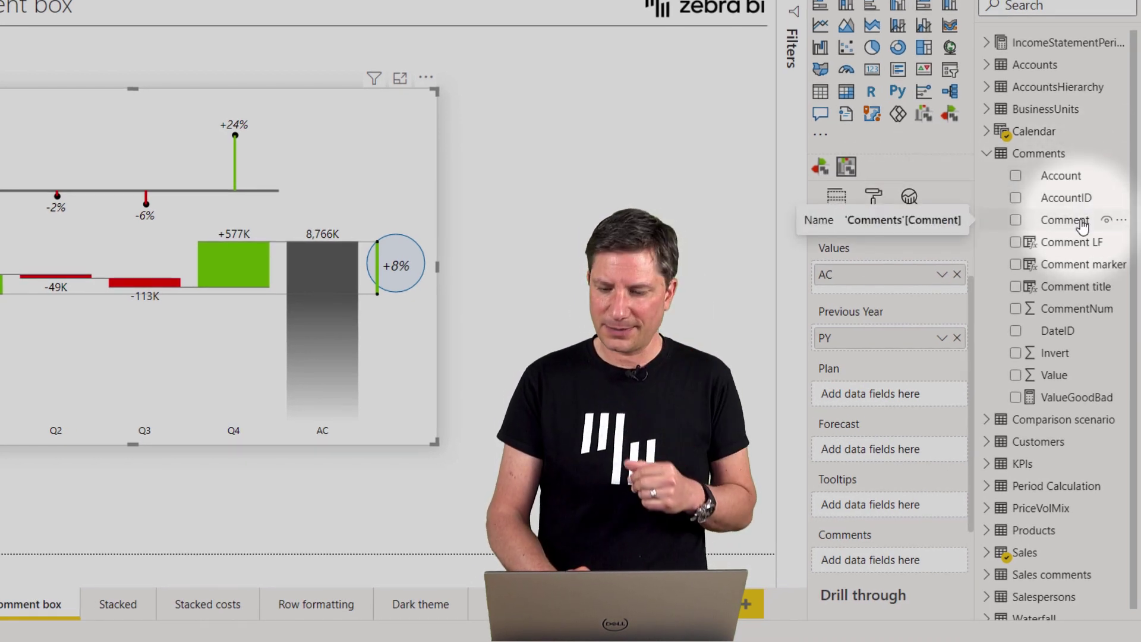
Add the Comment field to the chart's Comments well, putting markers 1 and 2 beside Q1 and Q2
drag(1082, 226, 894, 556)
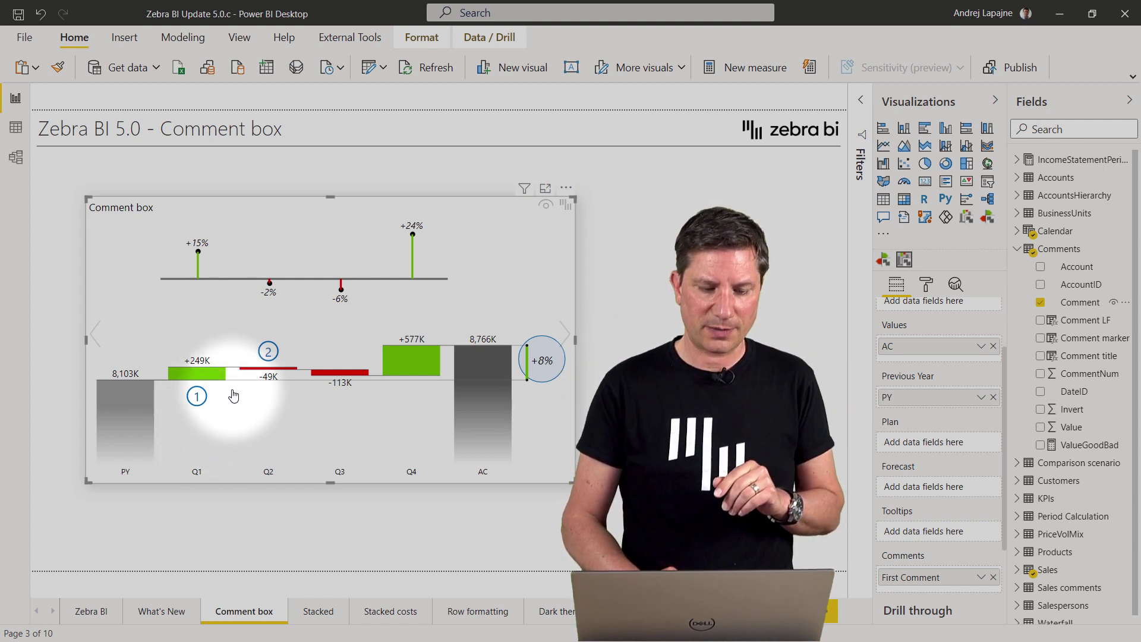
mouse_move(270, 354)
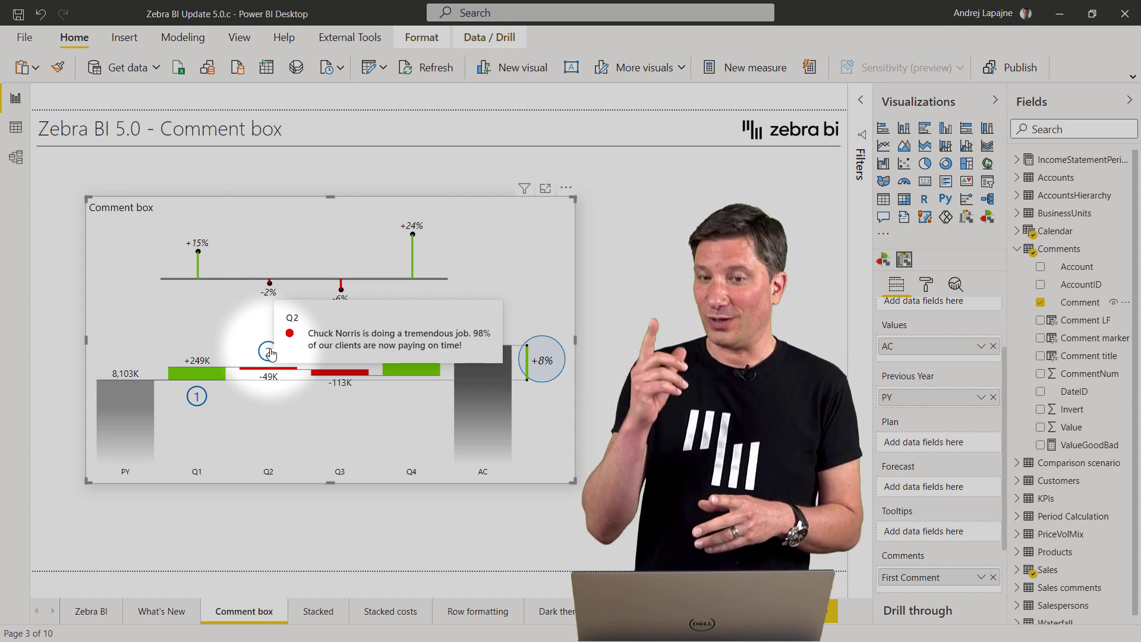
Turn on the Comment box in the chart's format settings to list the Q1 and Q2 comments
click(926, 286)
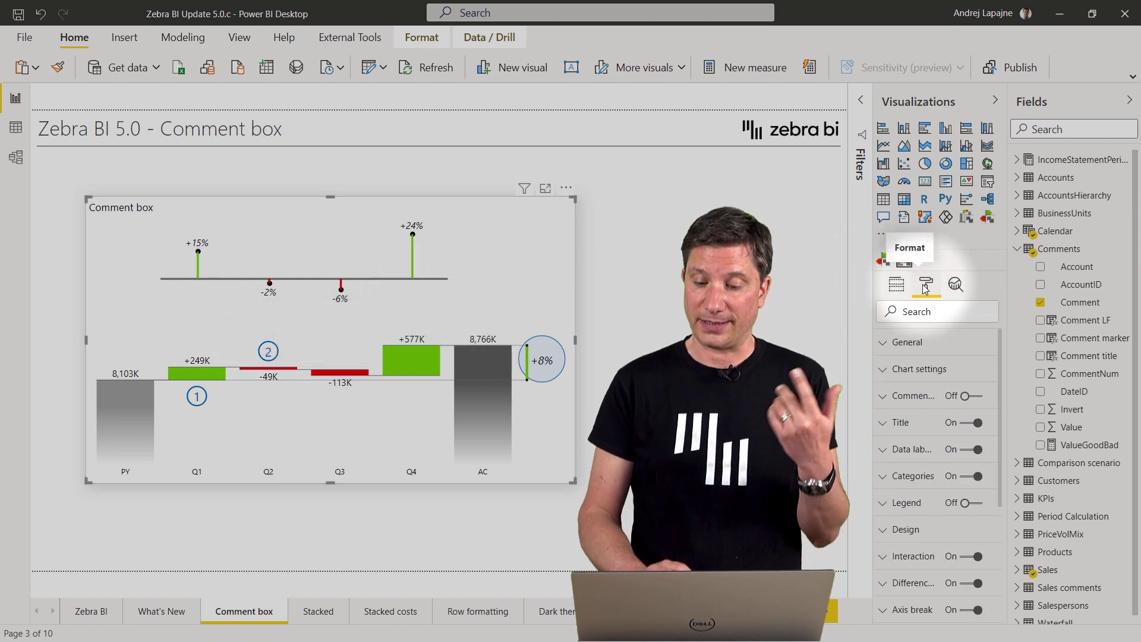
click(970, 398)
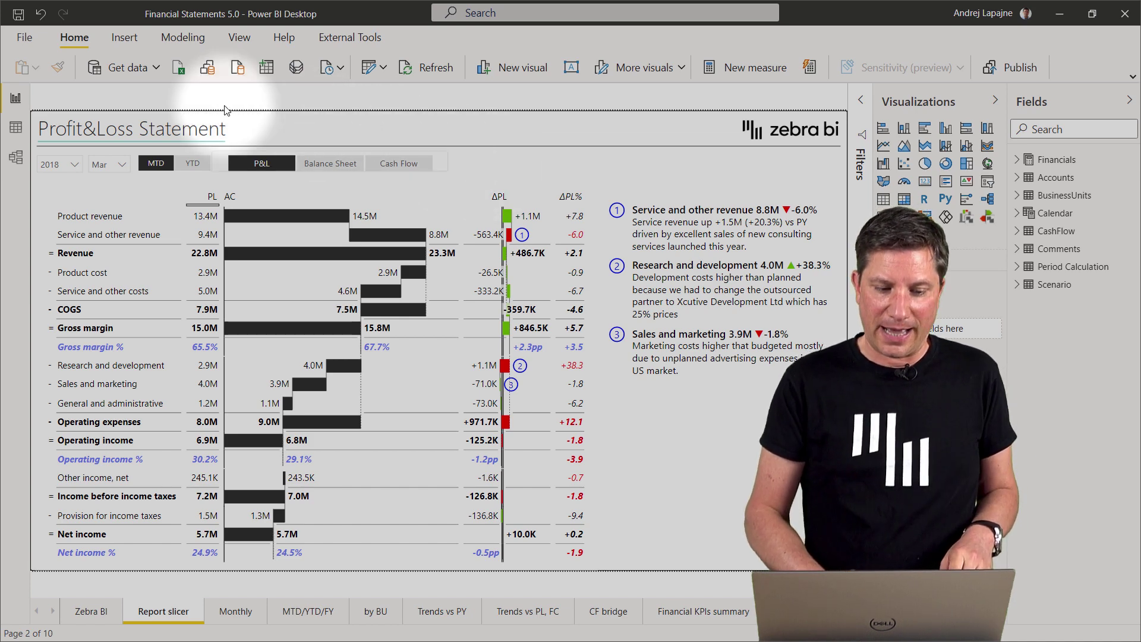
Filter the statement to Apr, May, then back to Mar 2018, and show the Balance Sheet
click(122, 167)
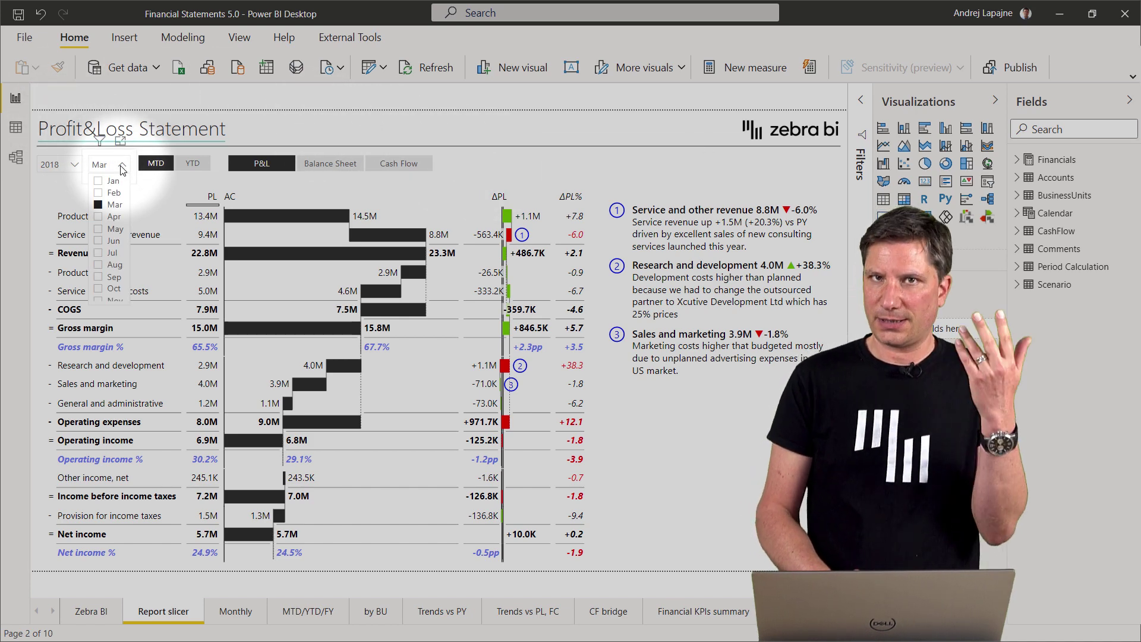
click(102, 219)
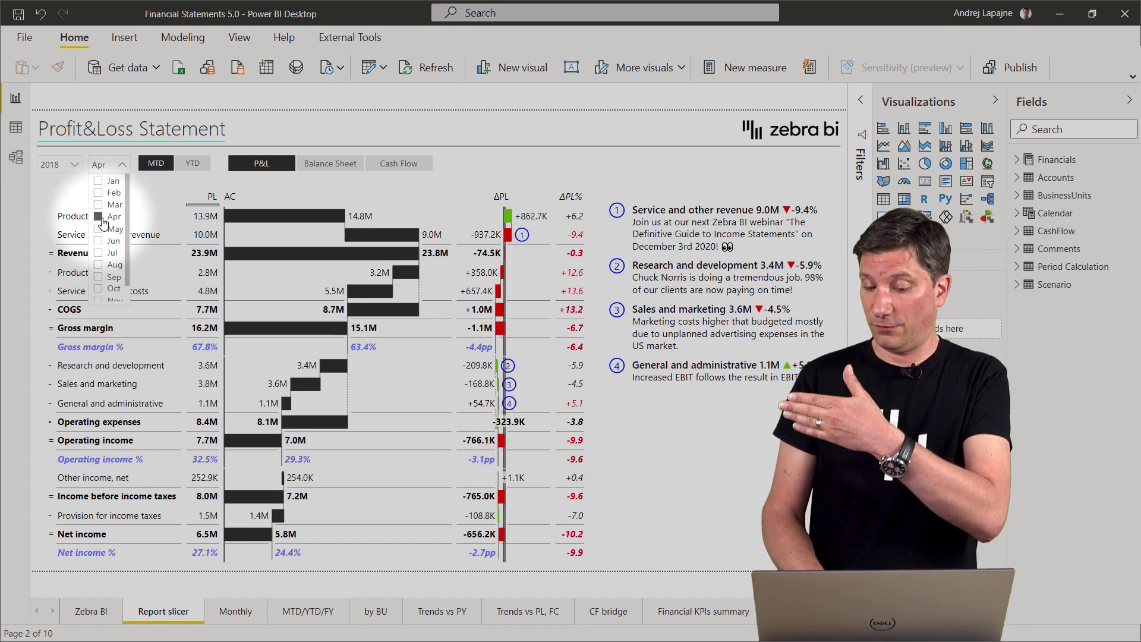
click(99, 230)
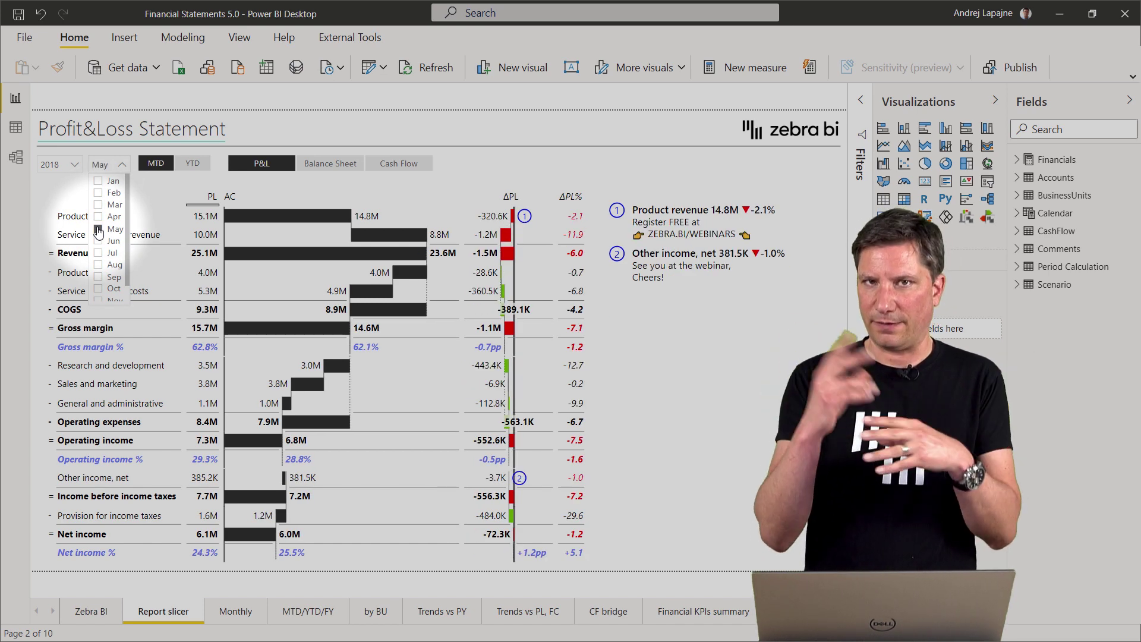
click(100, 205)
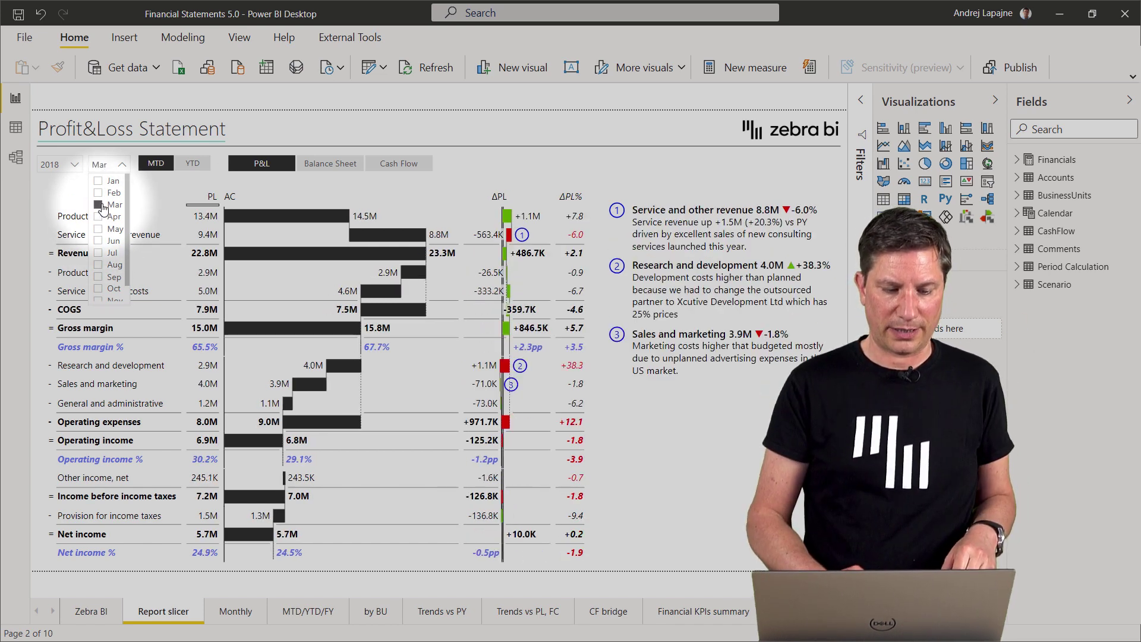
click(313, 167)
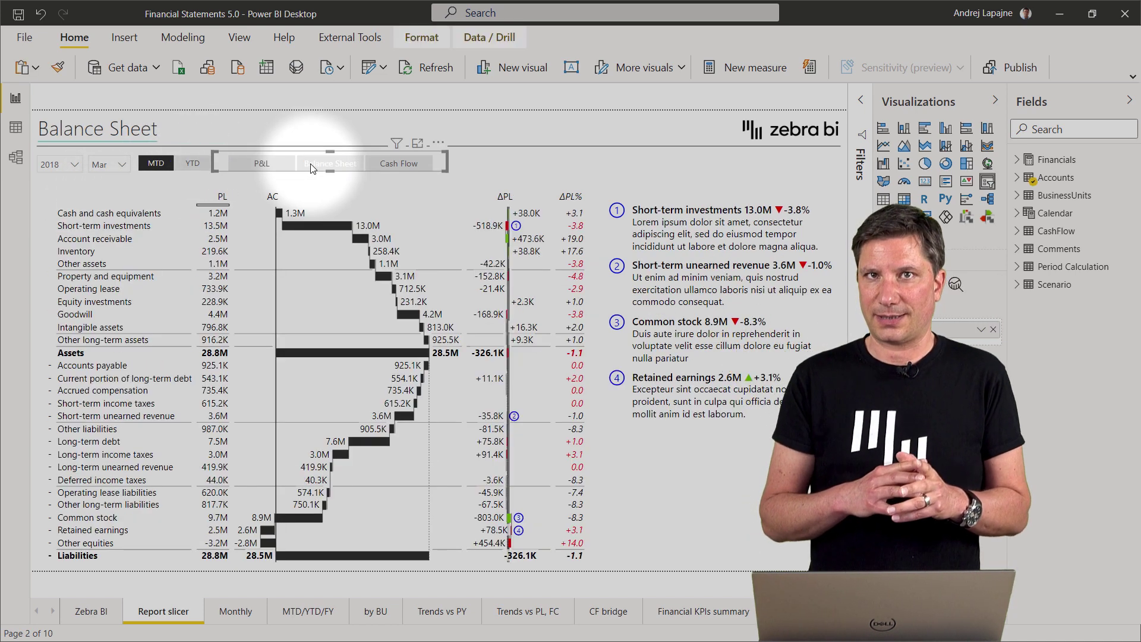
Switch the report back to the Profit&Loss Statement
click(278, 168)
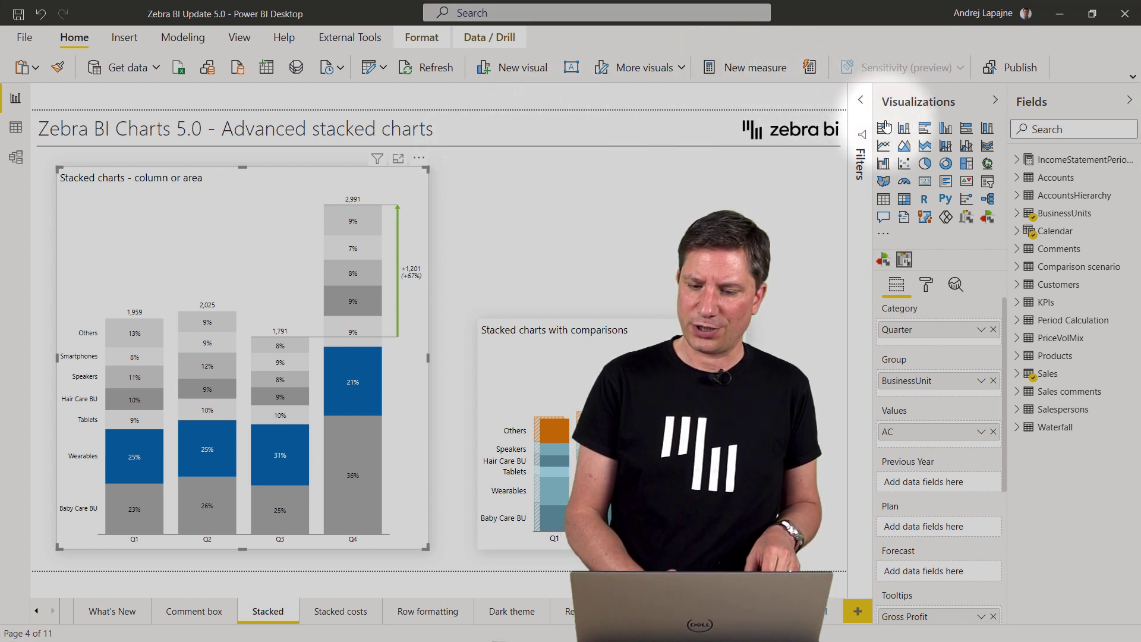
Convert the left chart to a native stacked column chart and page through its BusinessUnit legend
click(904, 128)
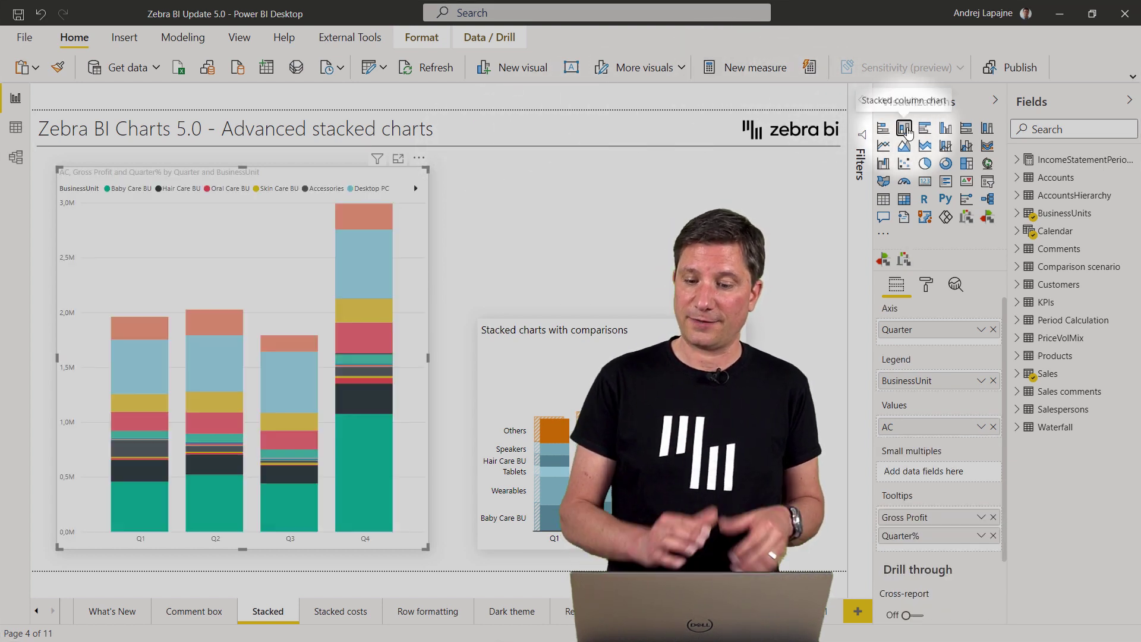
click(416, 195)
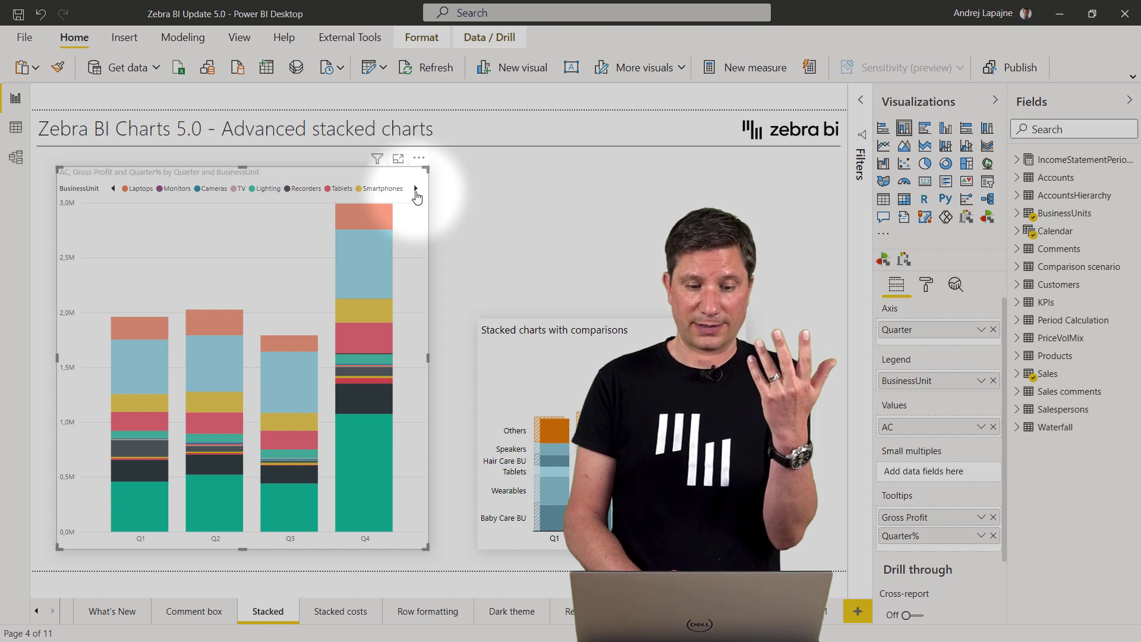
click(416, 193)
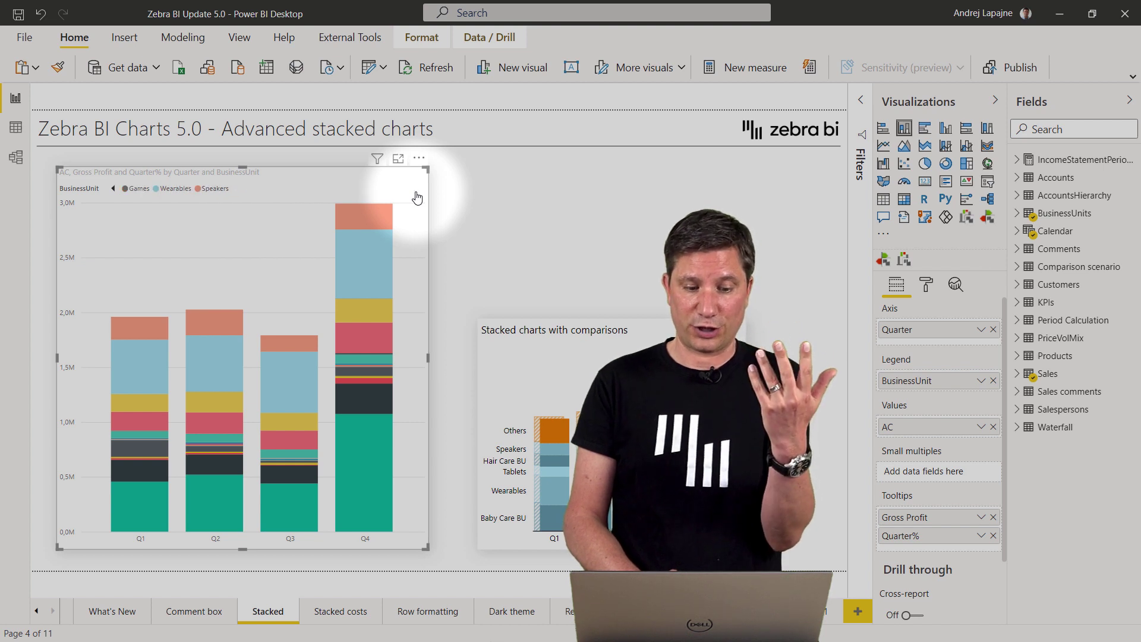
click(113, 190)
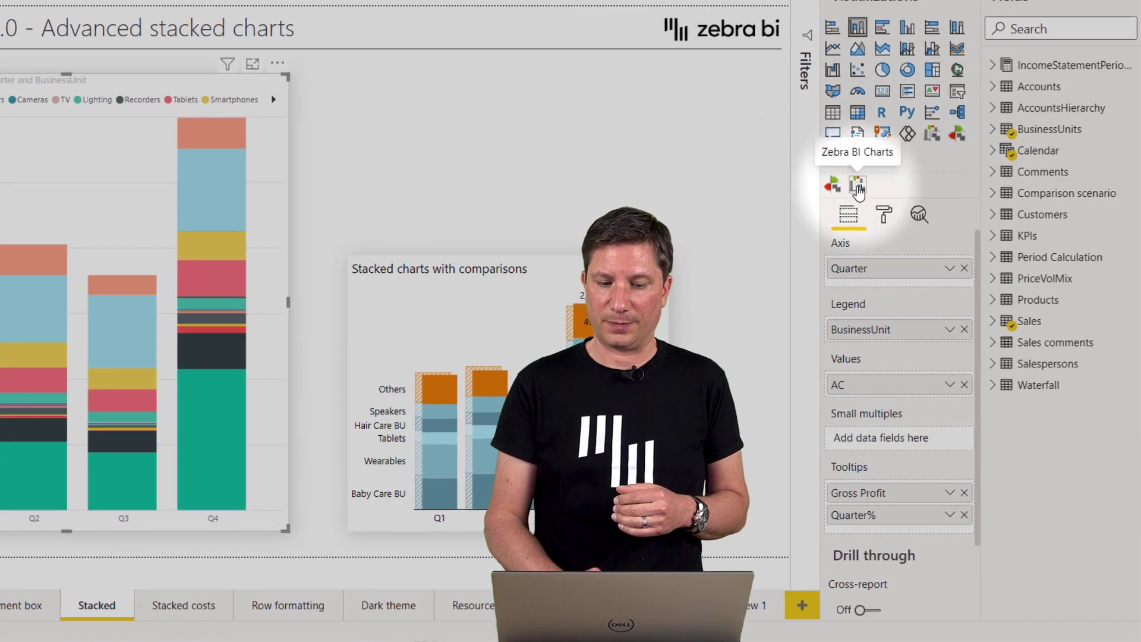
Make the left chart Zebra BI again, toggle areas and back to columns, and select Q1 Baby Care BU
click(857, 183)
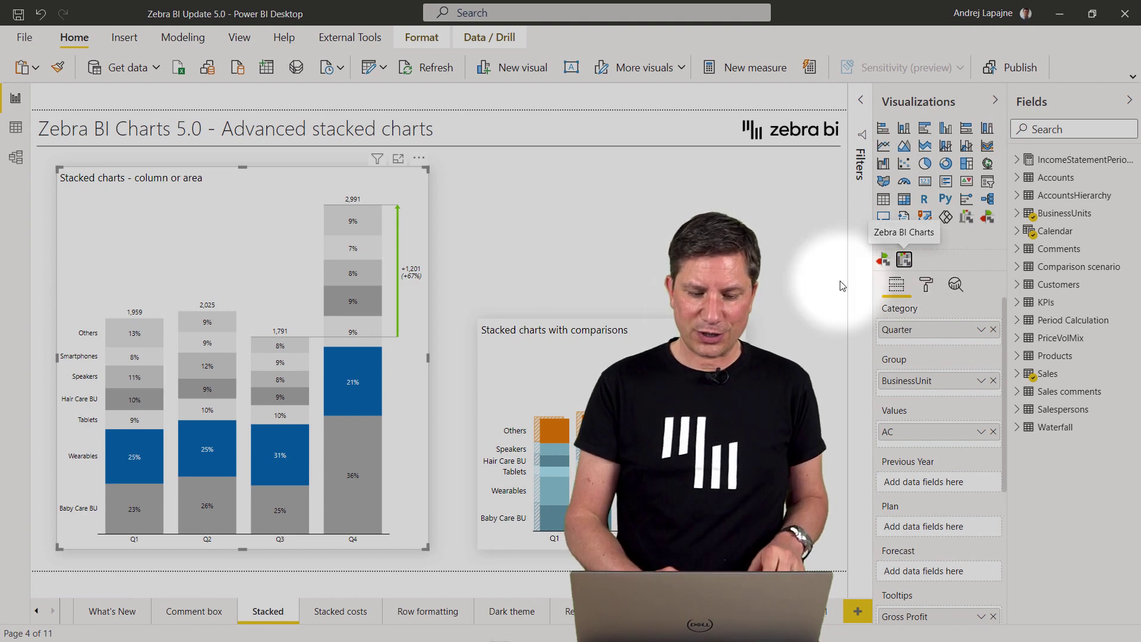
click(418, 359)
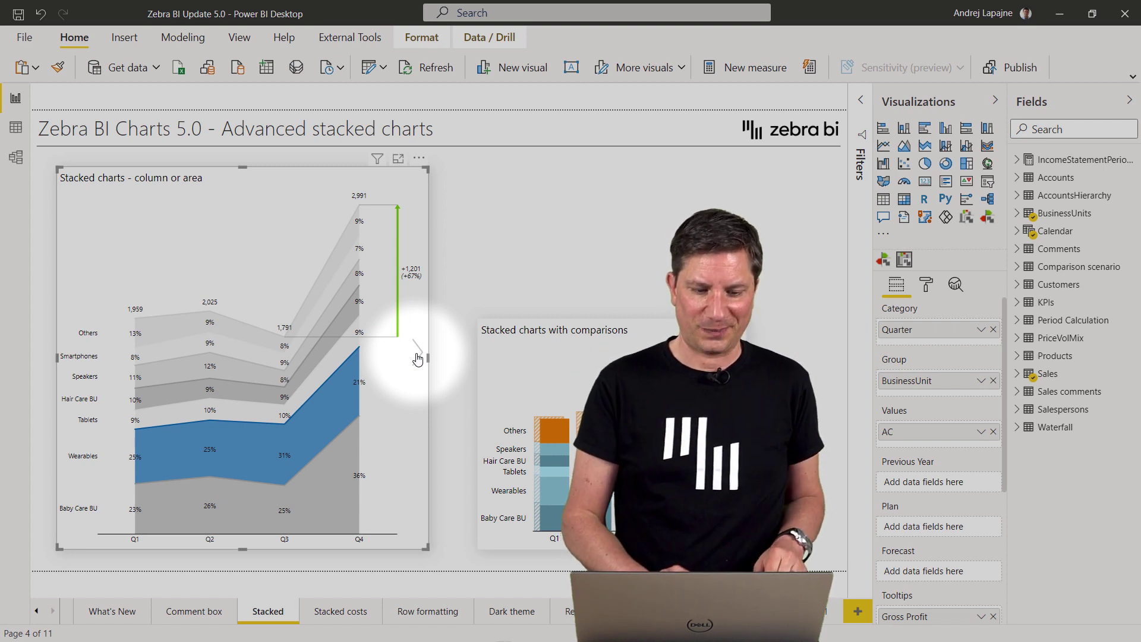
click(418, 359)
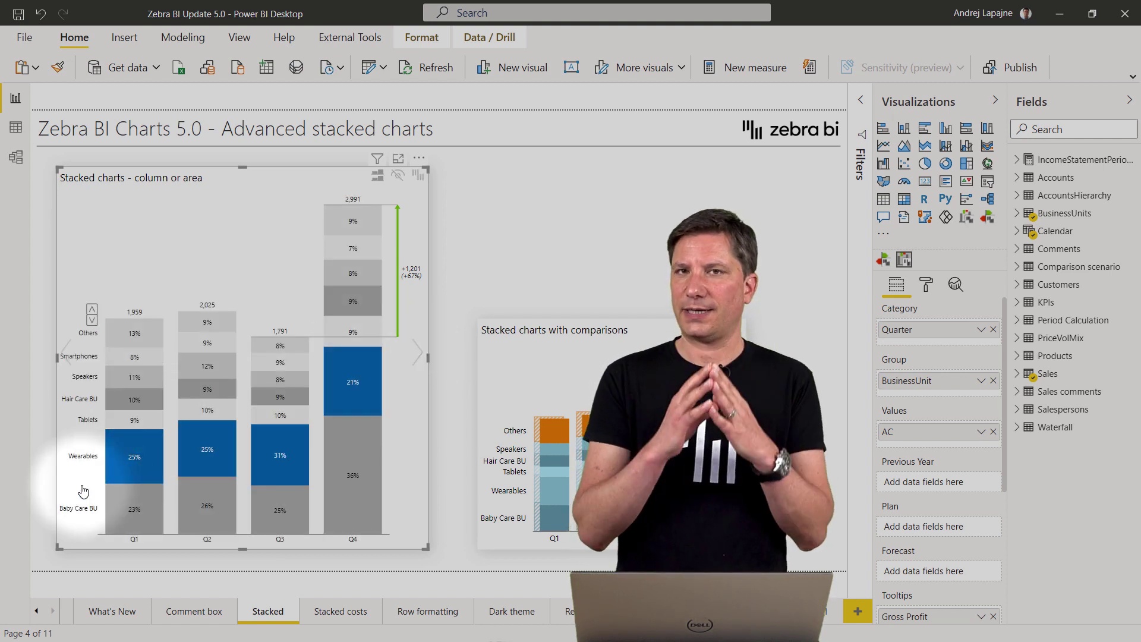
click(153, 512)
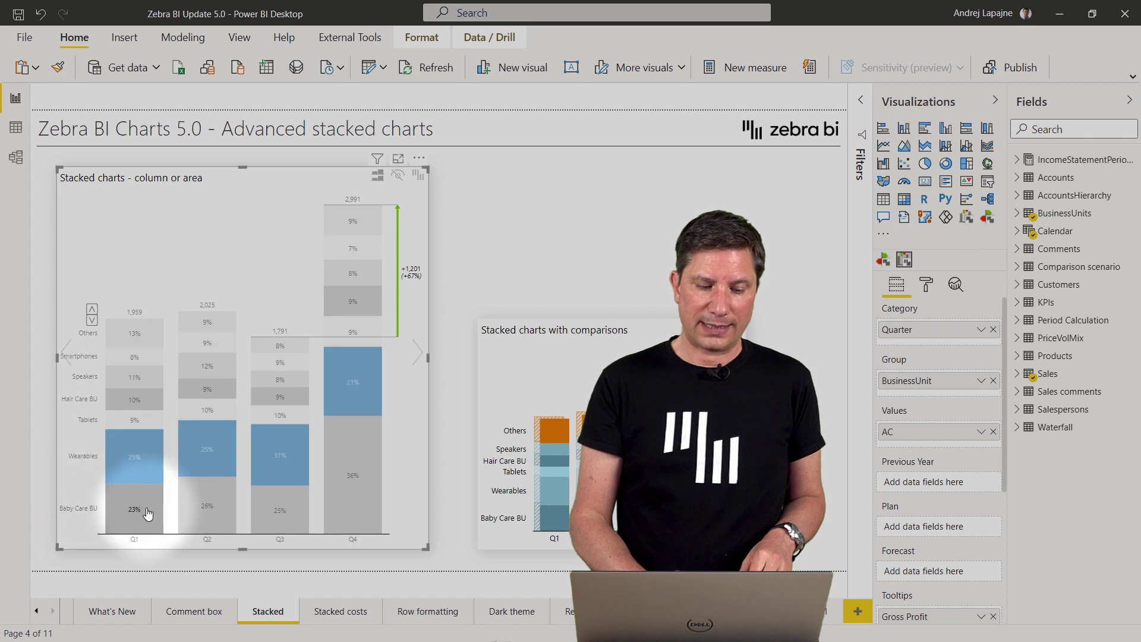
mouse_move(157, 512)
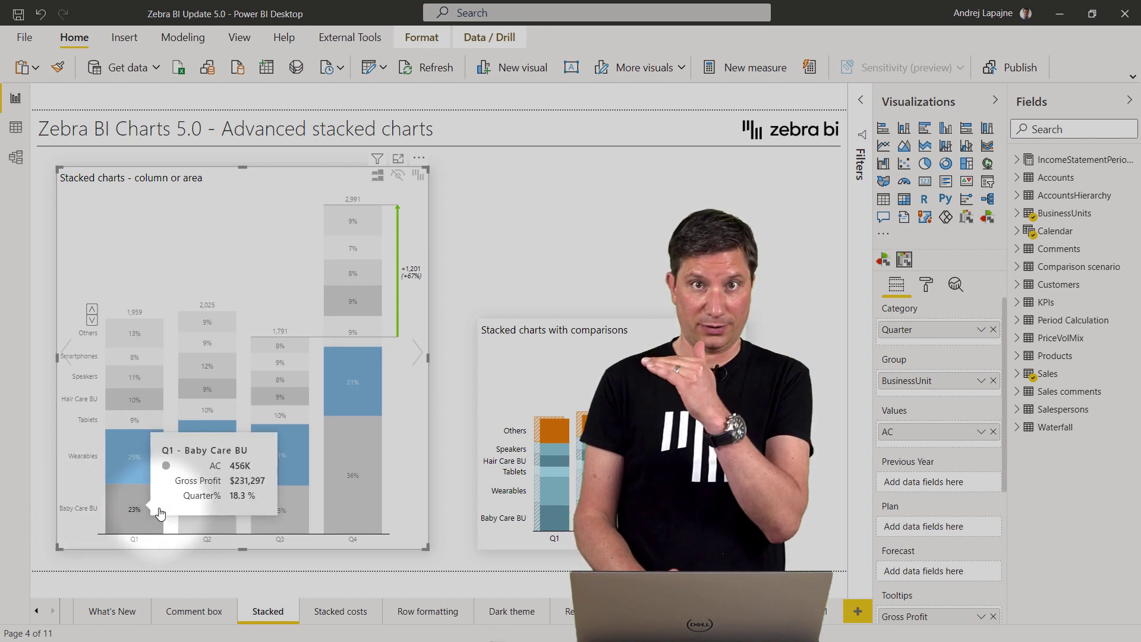
click(74, 490)
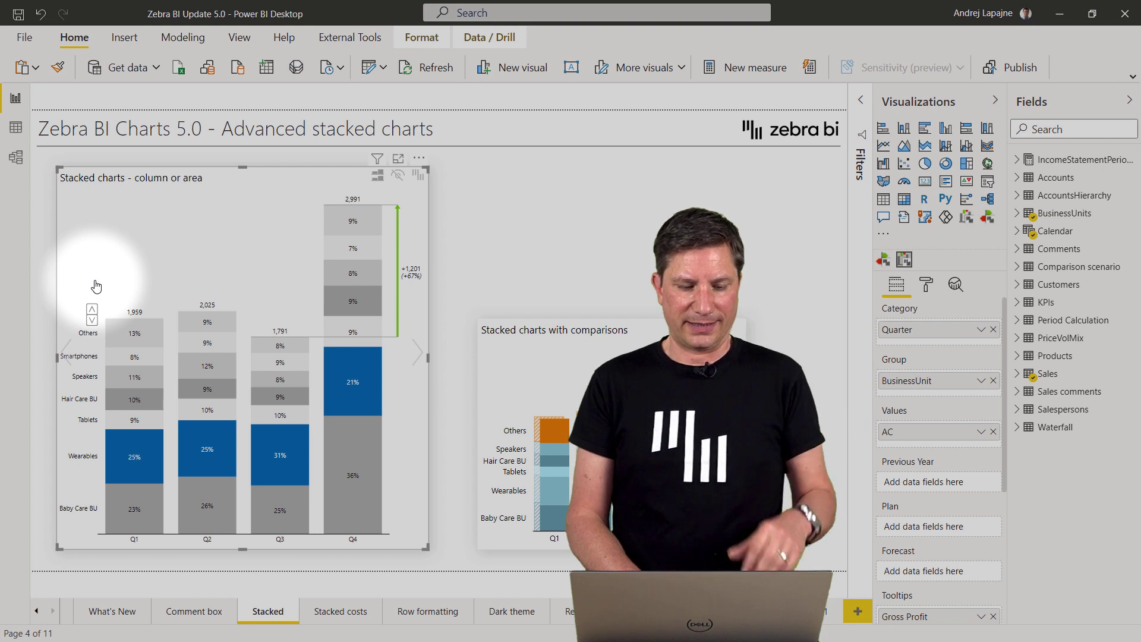
Lower the stacked chart's Top N from 5 to 1, then raise it to Top 3
click(92, 323)
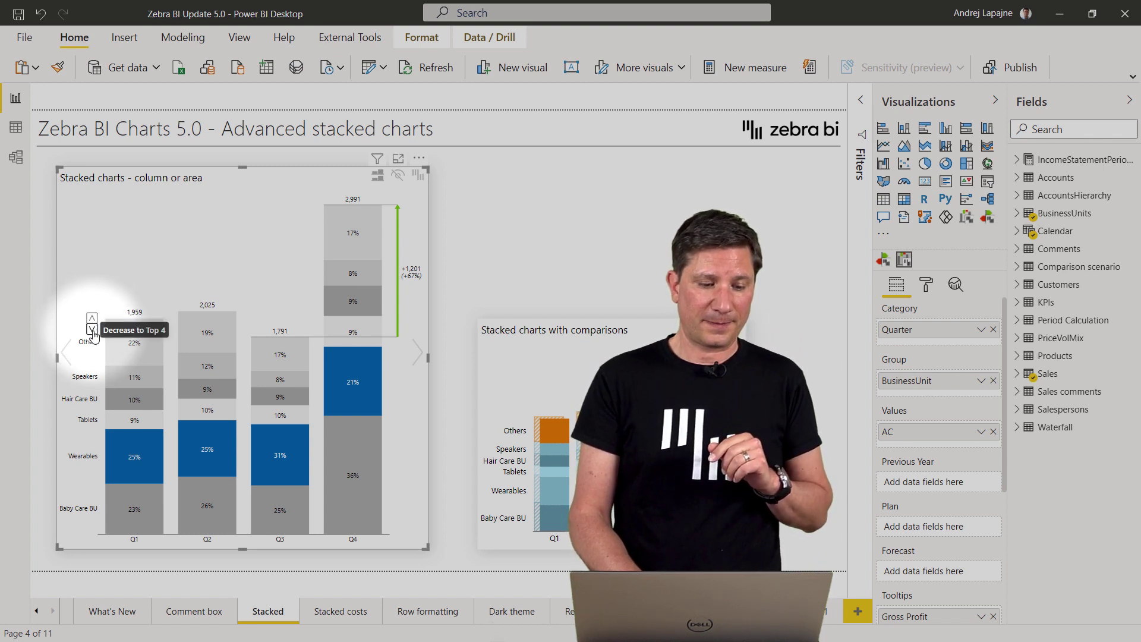
click(93, 331)
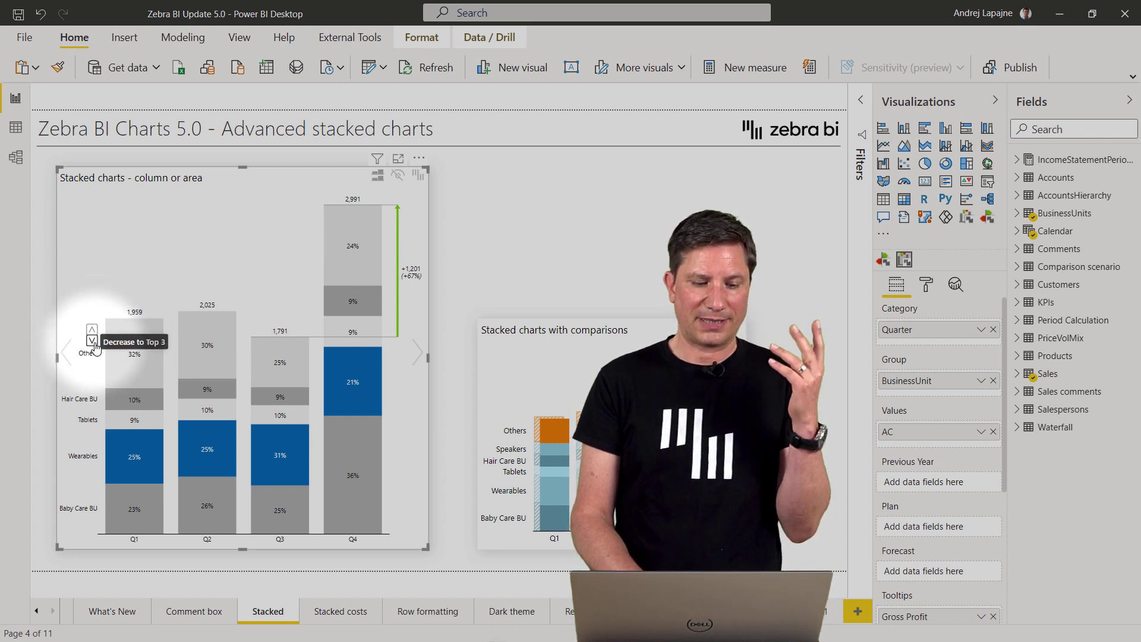
click(92, 342)
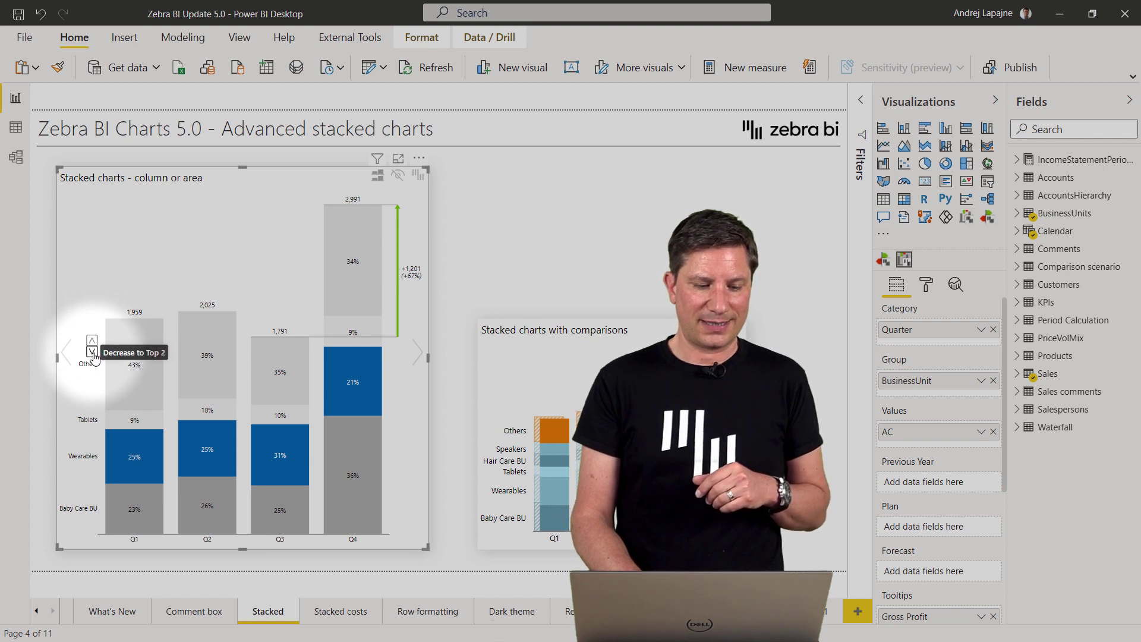
click(92, 355)
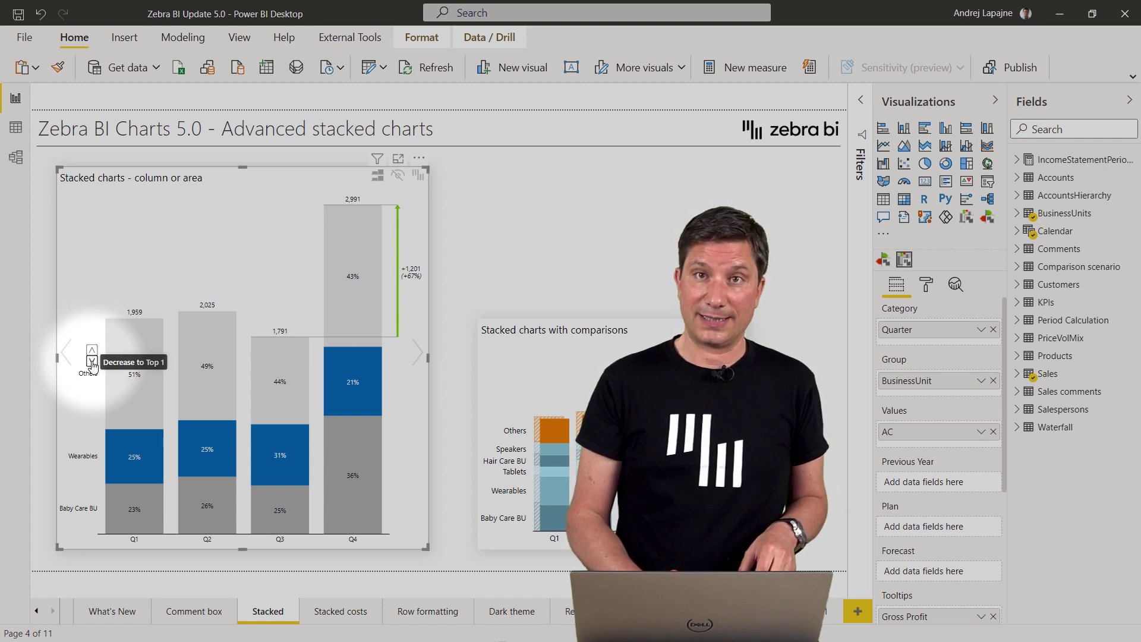
click(92, 363)
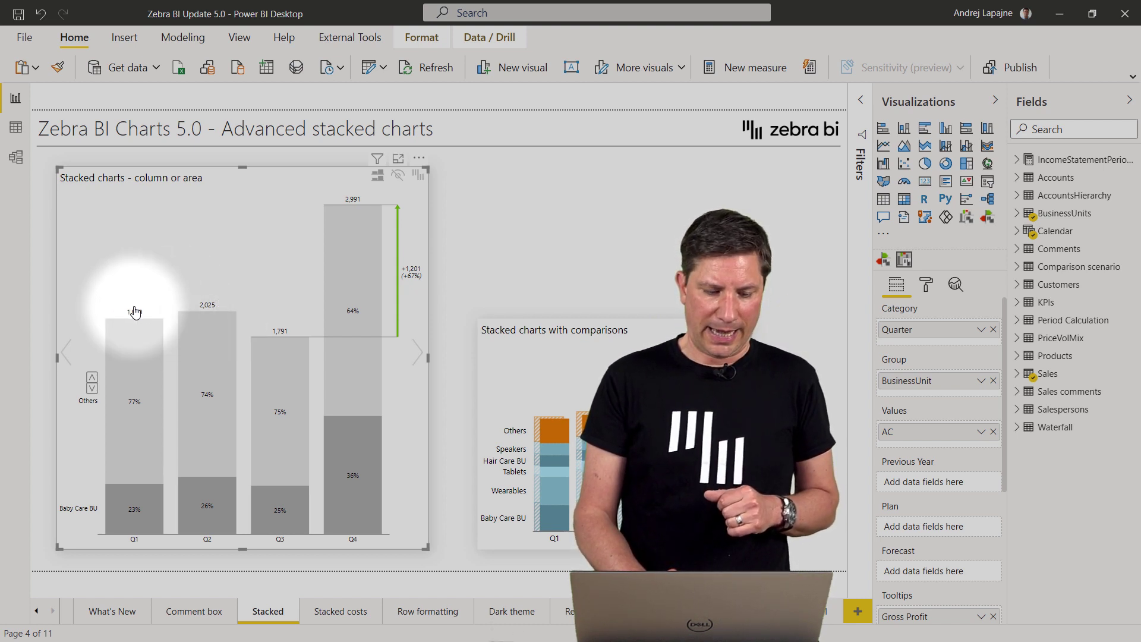
click(92, 378)
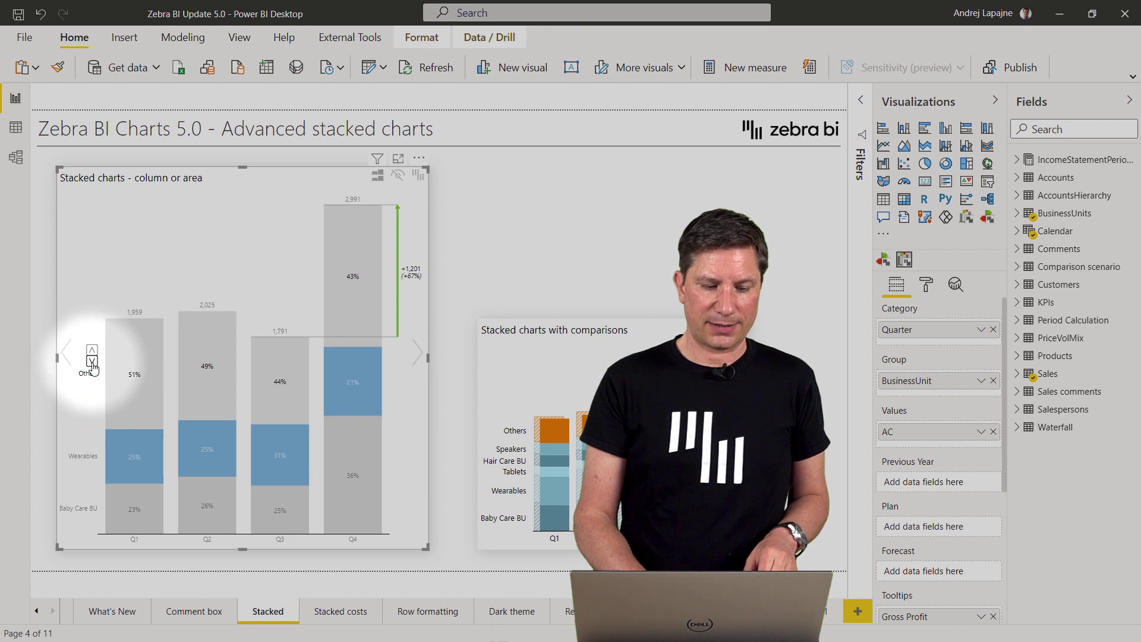
click(92, 350)
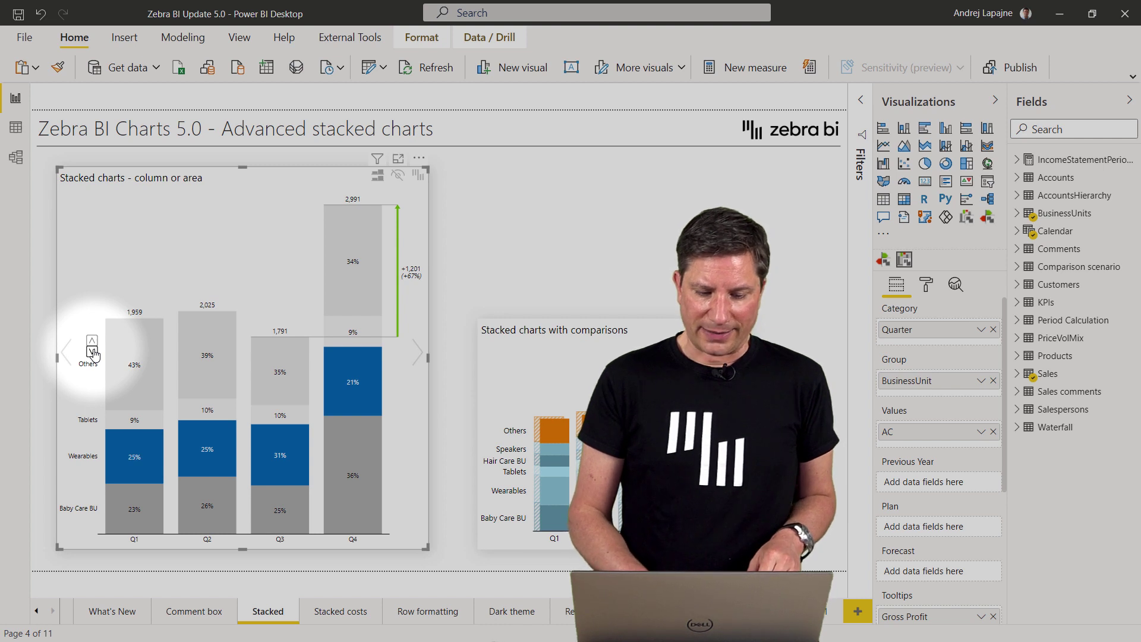
click(928, 284)
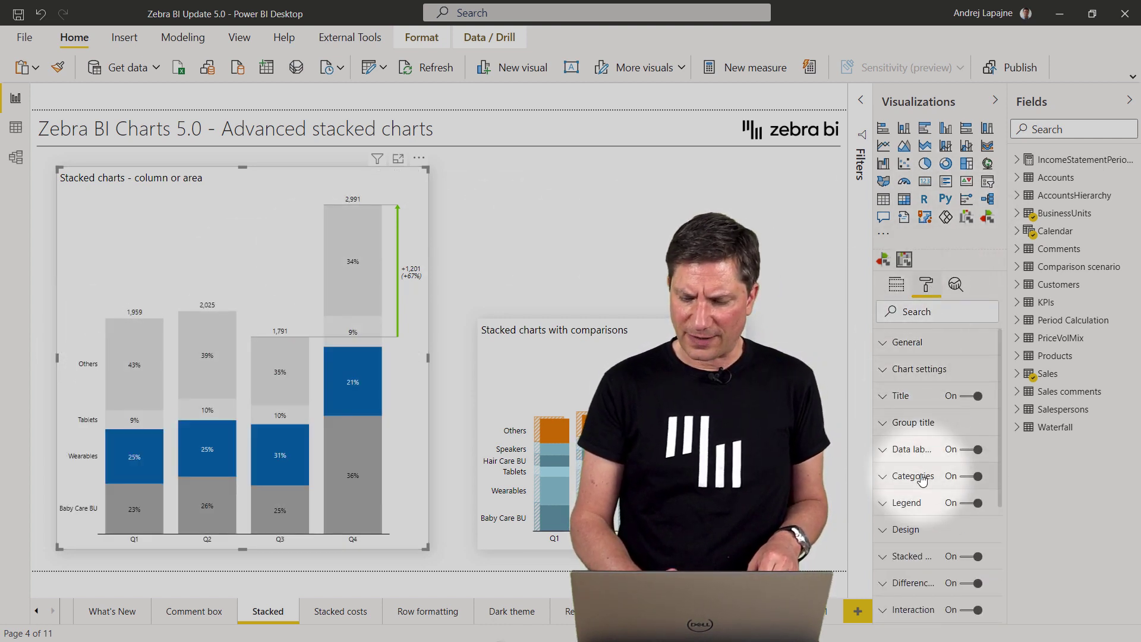
scroll(917, 511, down, 2)
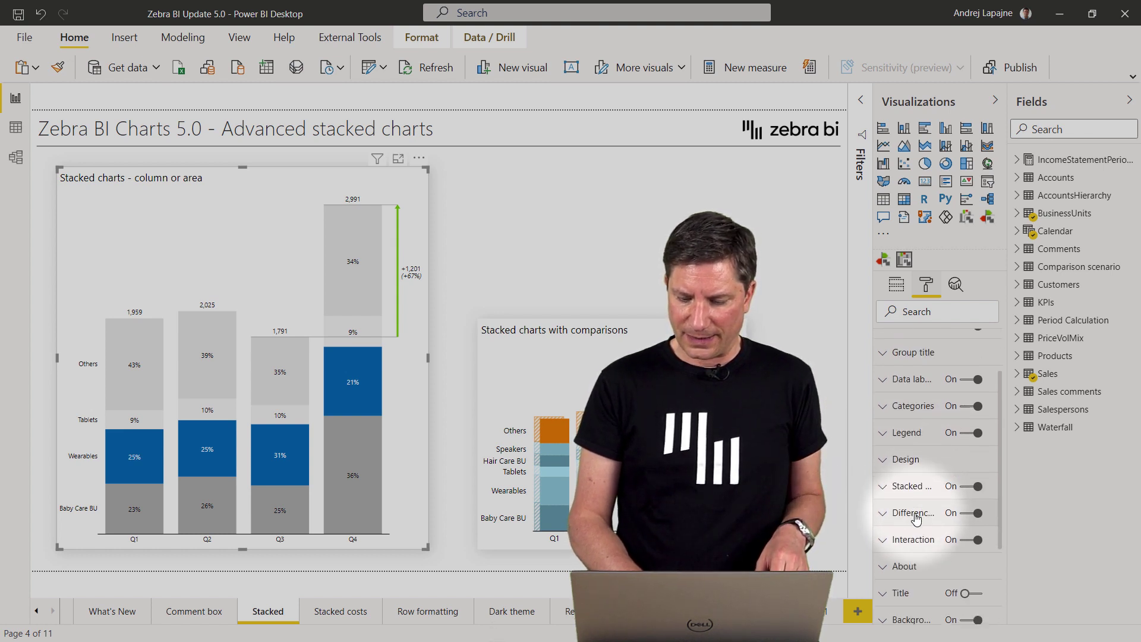
scroll(916, 519, down, 3)
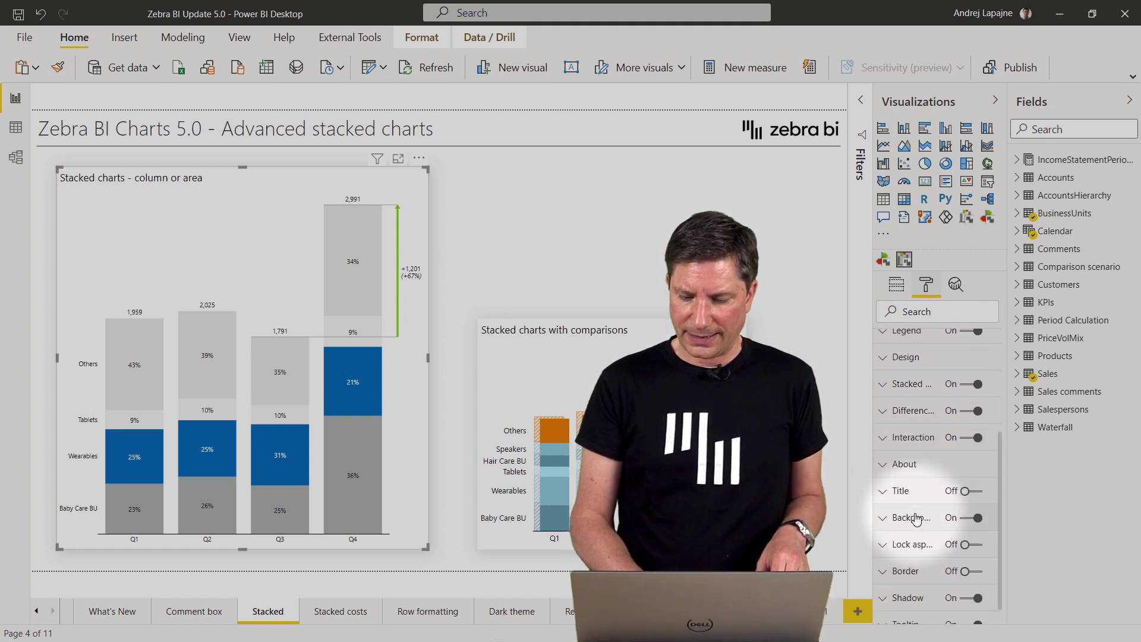
click(884, 378)
scroll(951, 468, down, 1)
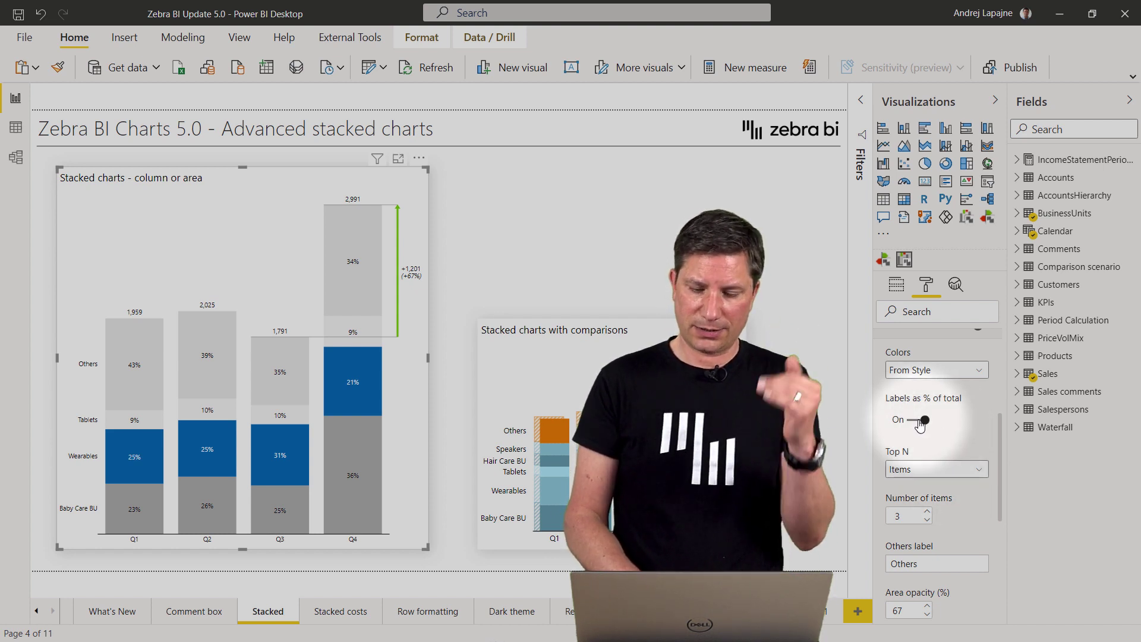
click(919, 422)
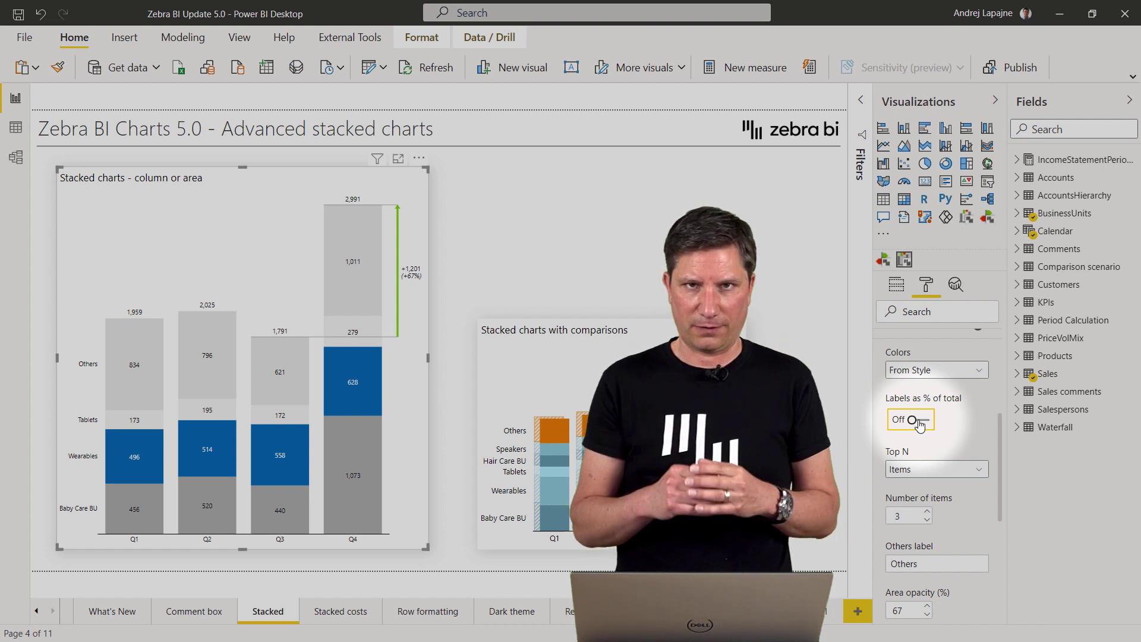
click(919, 423)
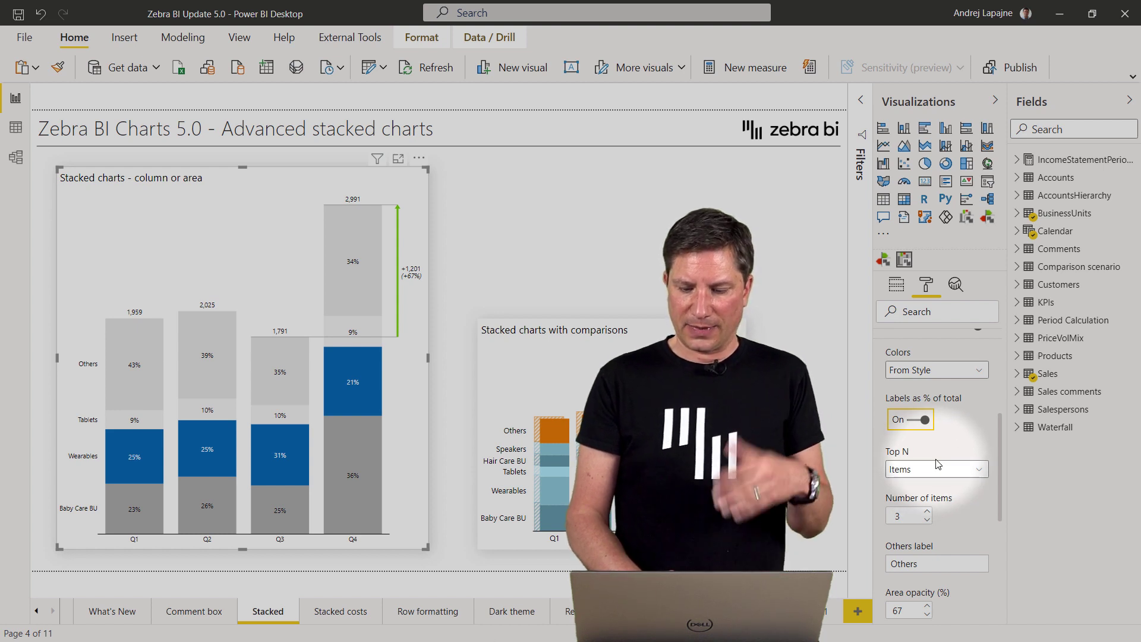
double_click(907, 566)
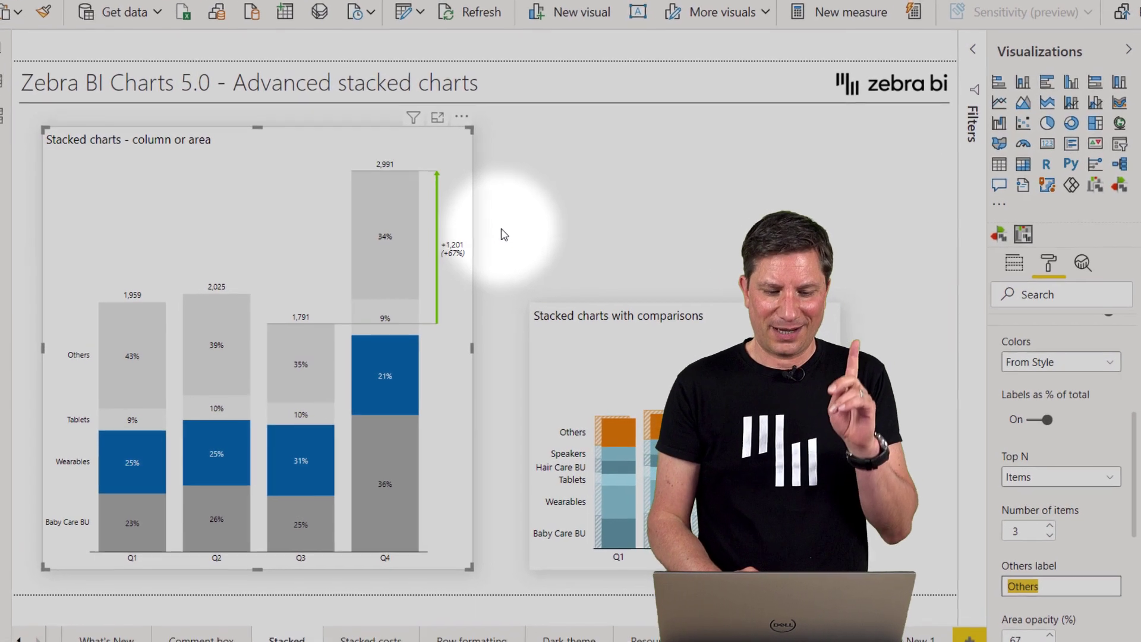
Toggle the stacked chart to small multiples and back, then select the Stacked charts with comparisons visual
click(413, 136)
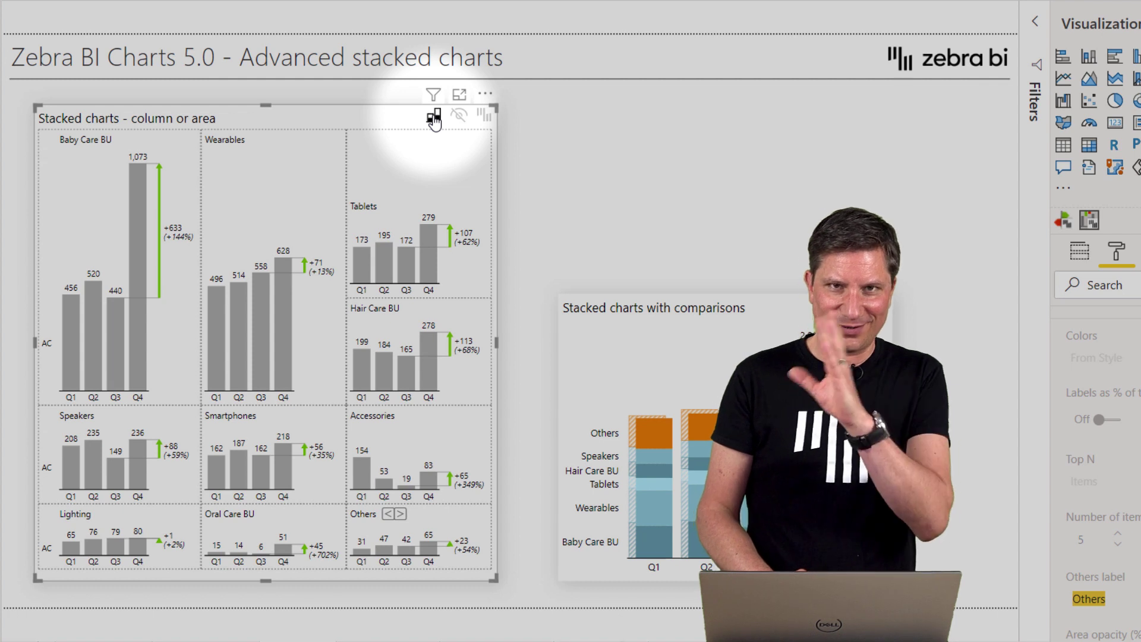
click(434, 118)
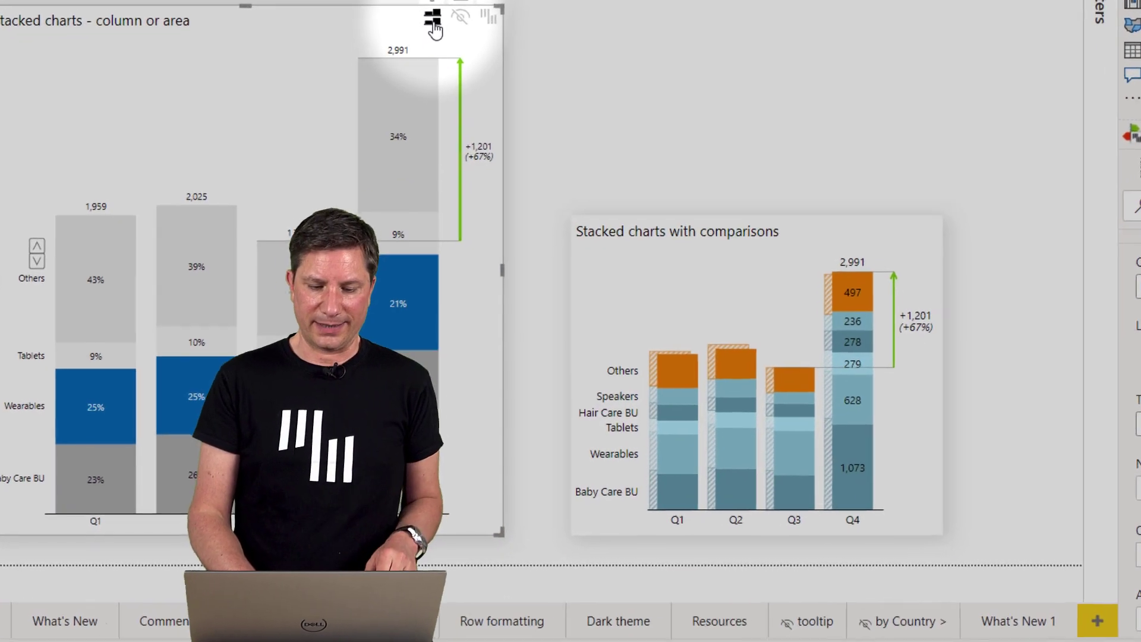
click(843, 233)
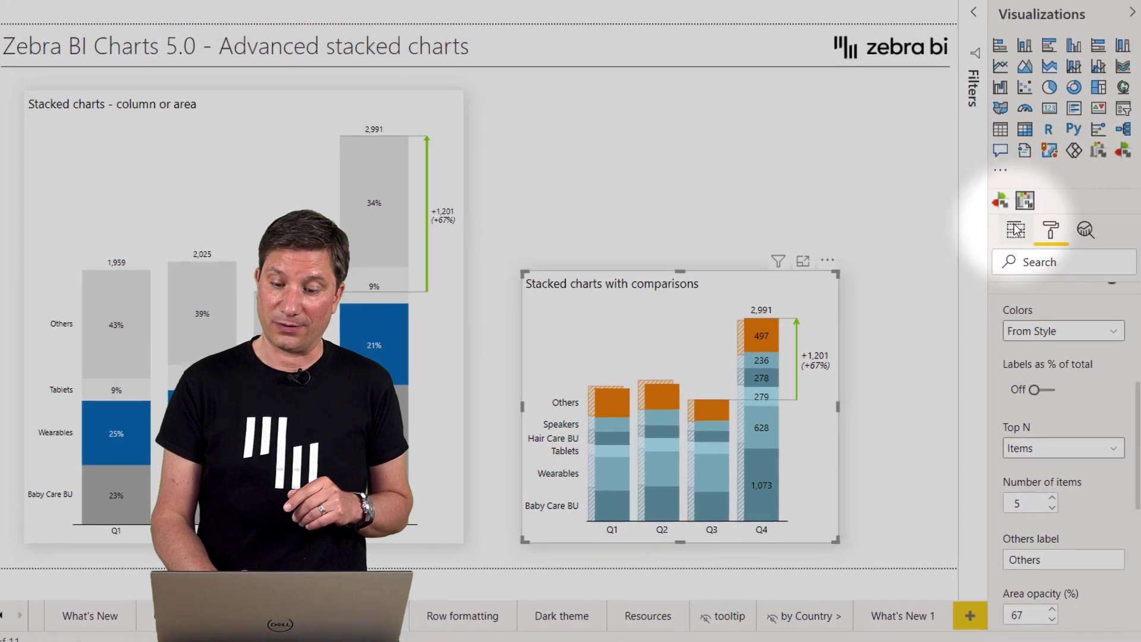
Remove Forecast 2 from the comparison chart's Forecast well and add it back from the Sales table
click(1016, 229)
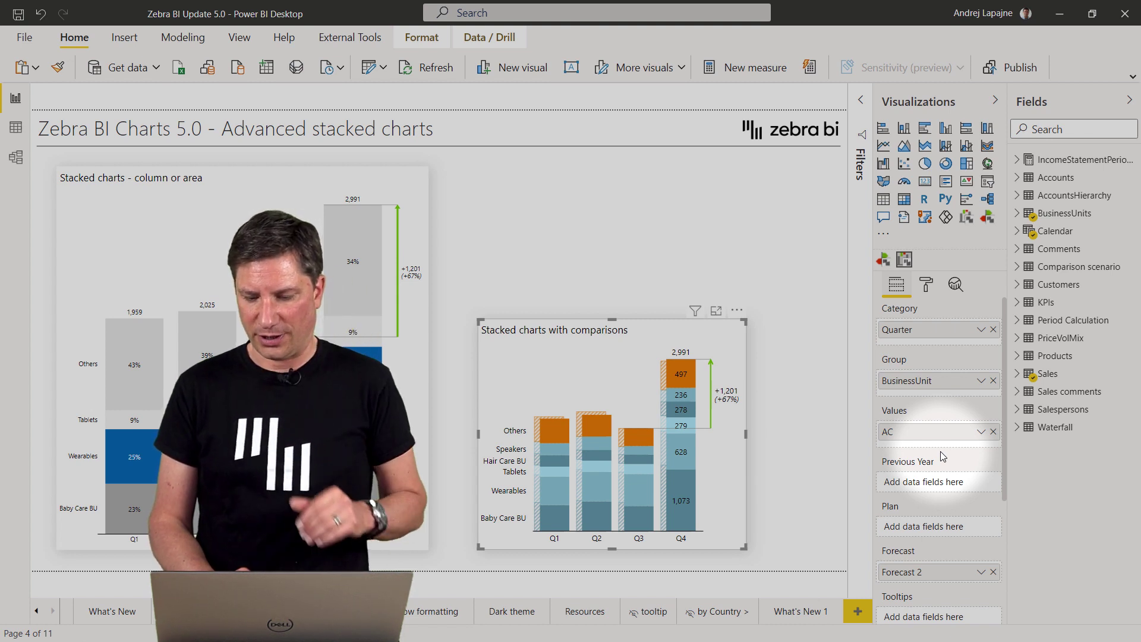
scroll(941, 456, down, 3)
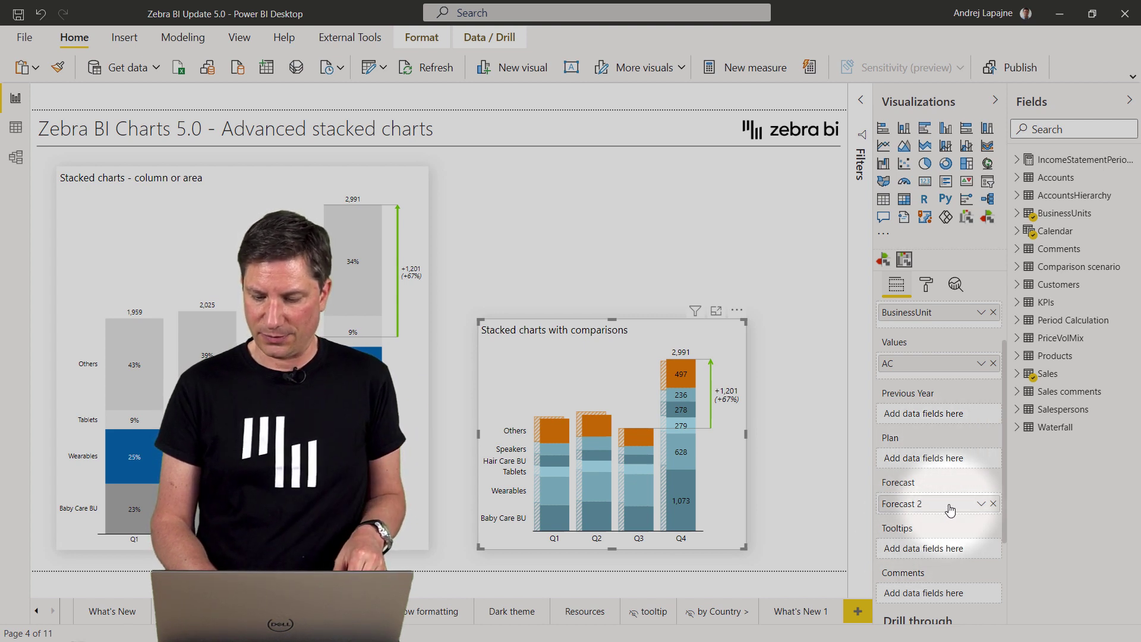
click(993, 504)
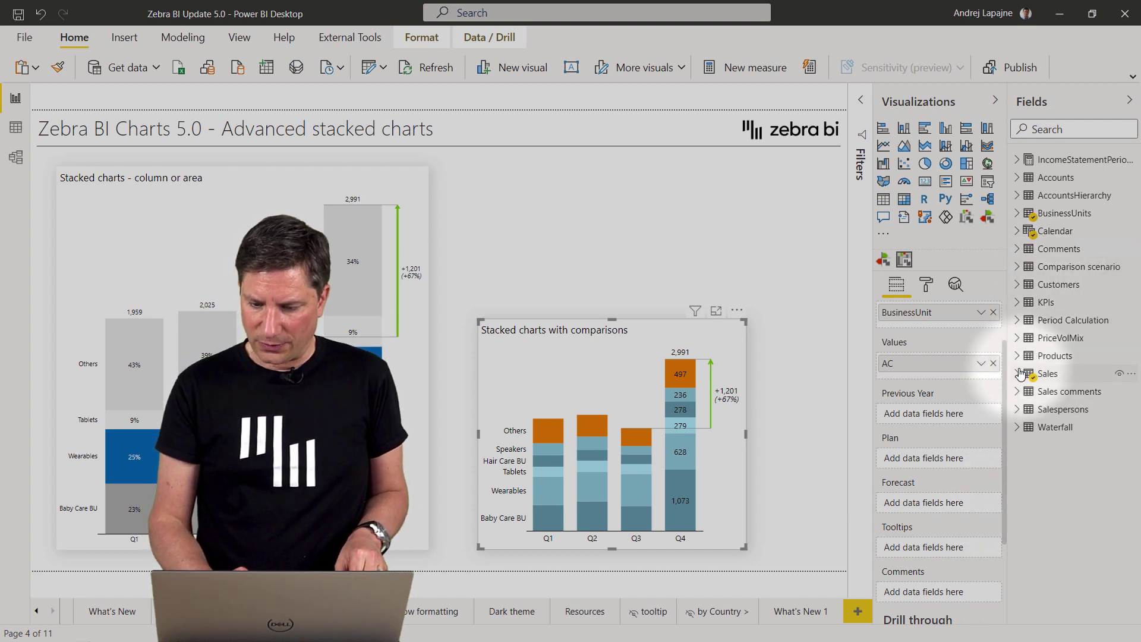
click(1046, 374)
scroll(1064, 429, down, 2)
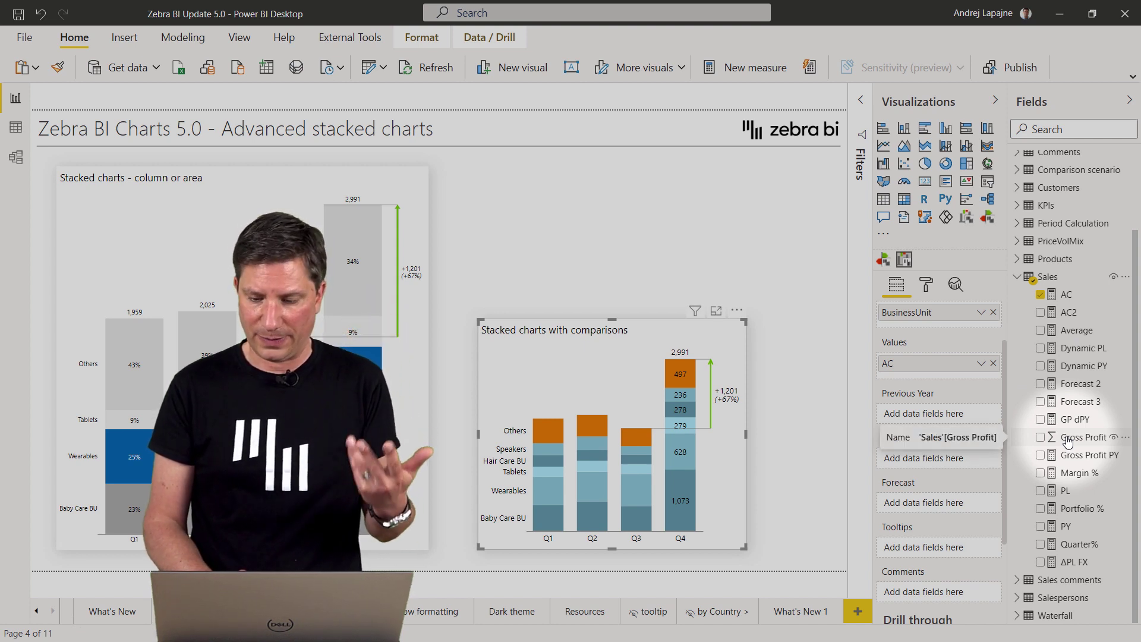
drag(1078, 386, 944, 504)
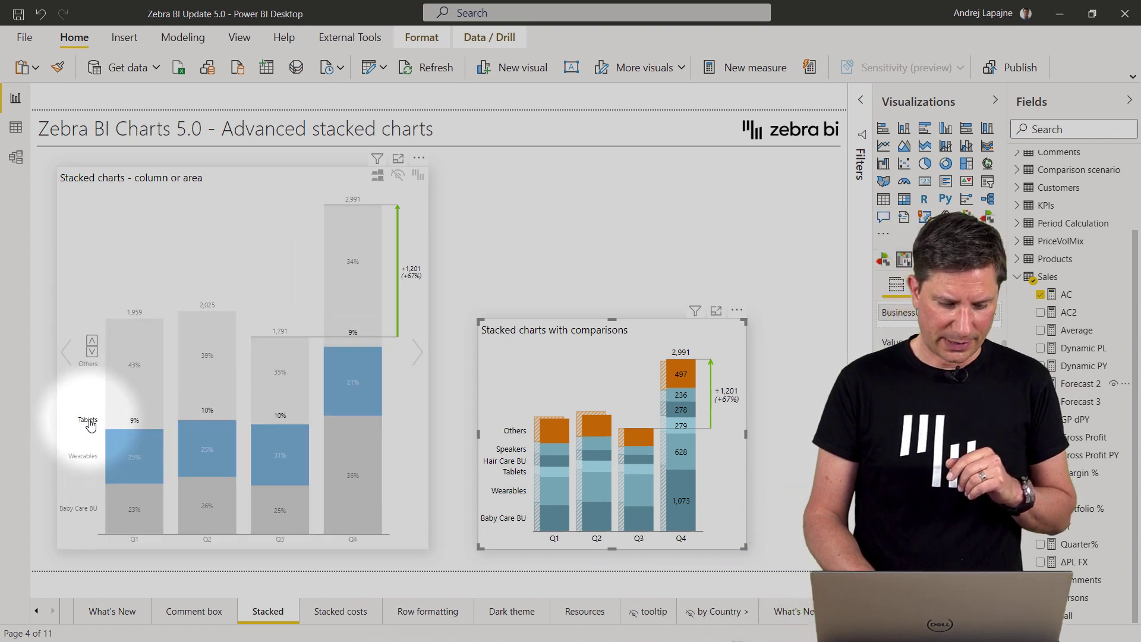
Cross-filter the comparison chart to Tablets, cycle its ΔFC%, AC/FC and waterfall views, then reselect Tablets
click(91, 423)
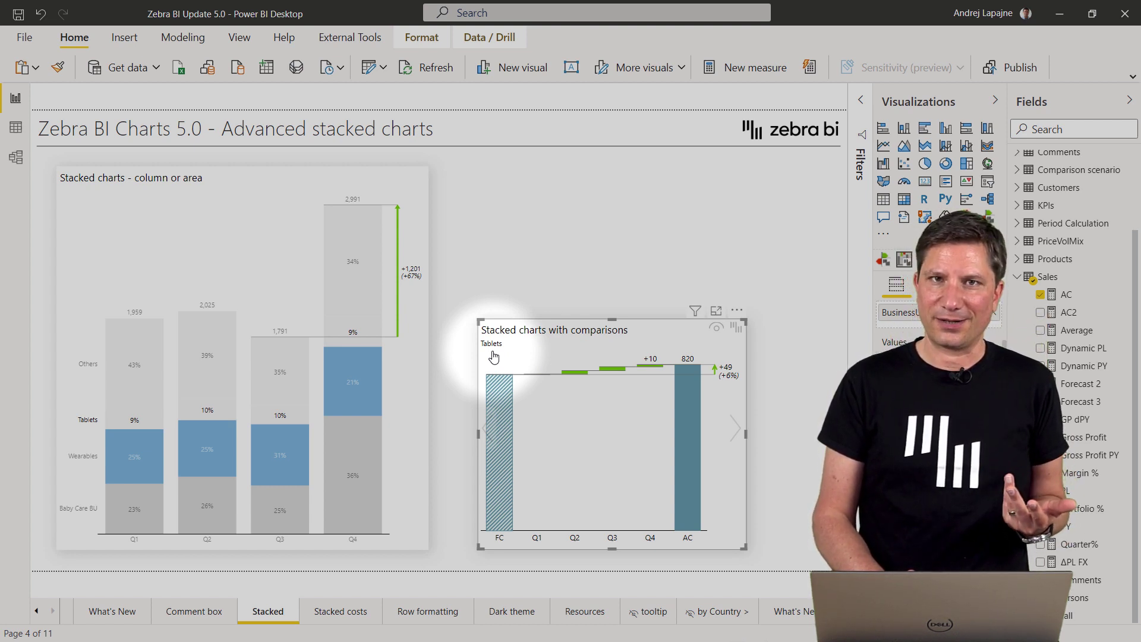
click(736, 433)
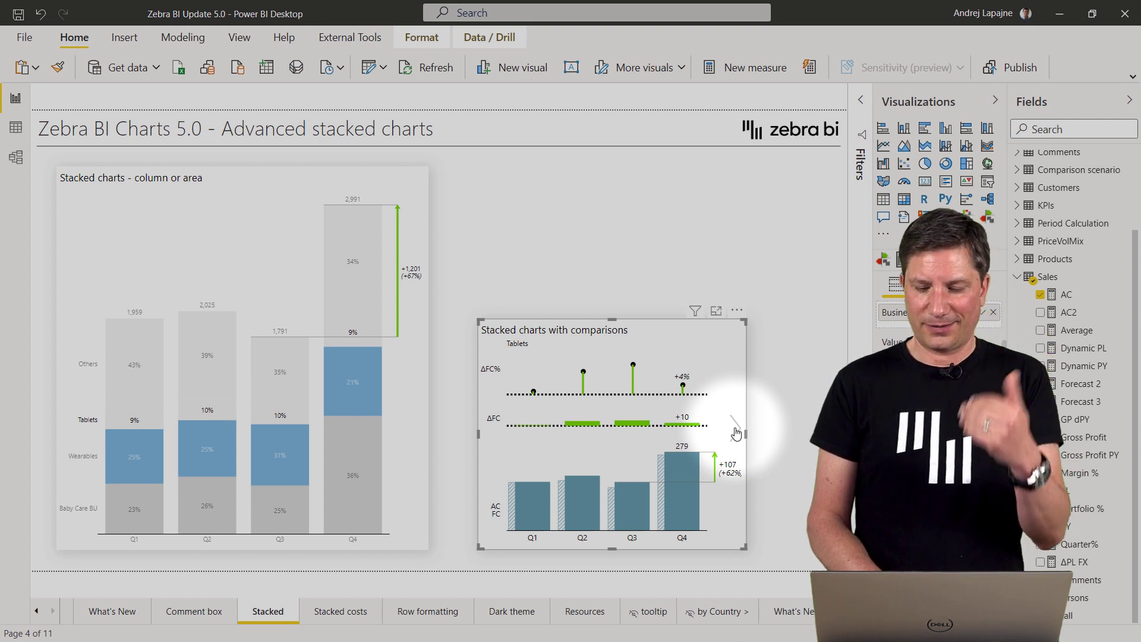
click(736, 433)
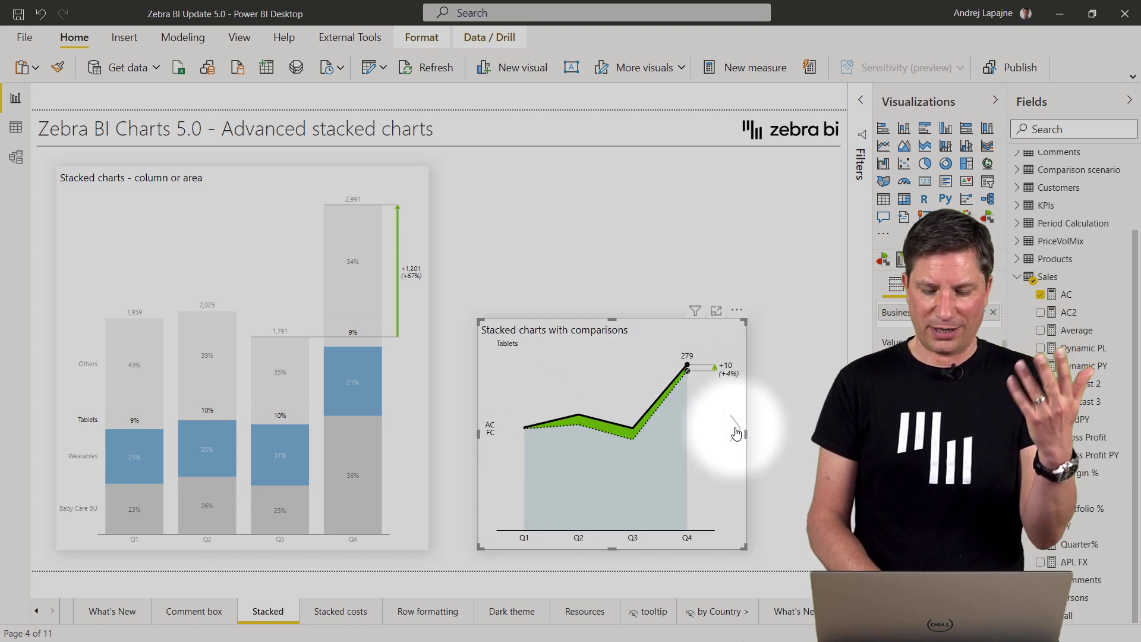
click(736, 433)
click(736, 433)
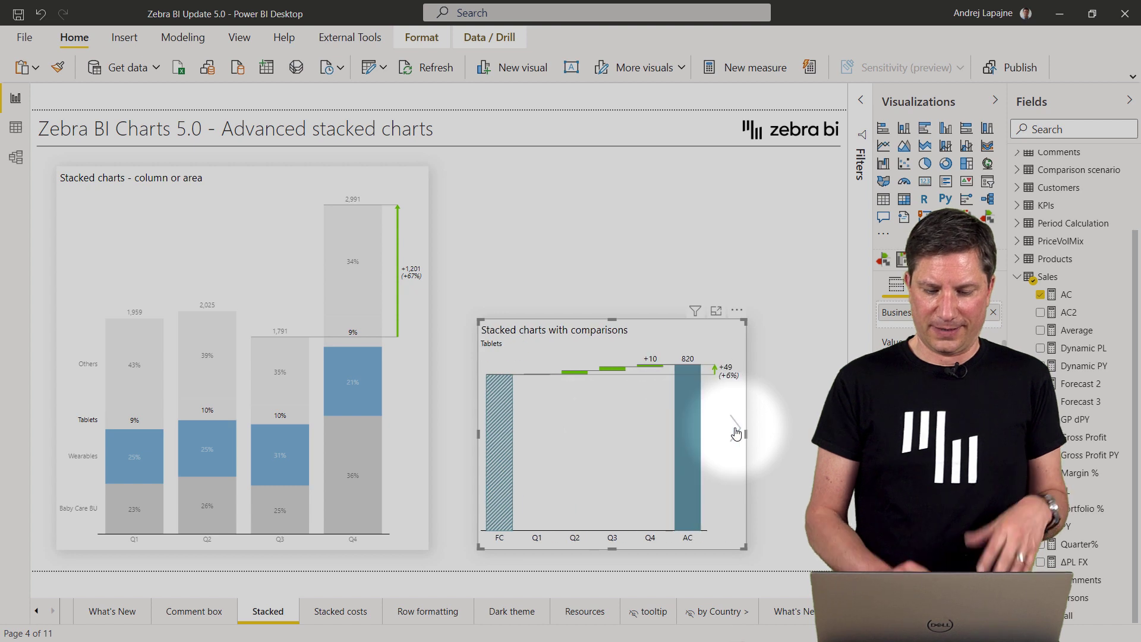
click(735, 432)
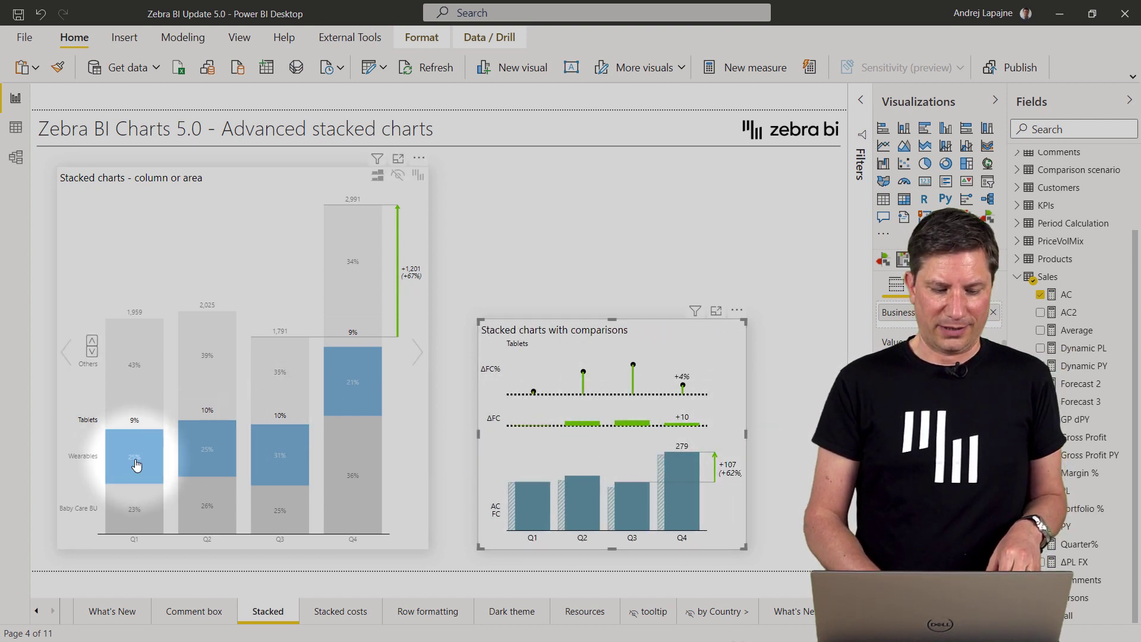
click(91, 422)
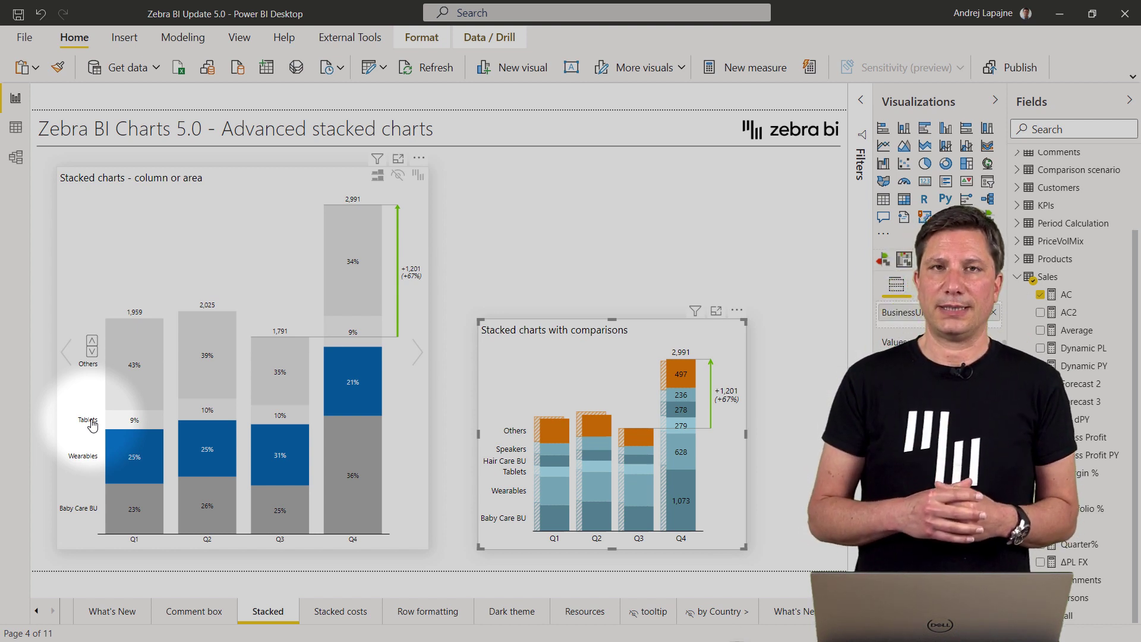
click(91, 421)
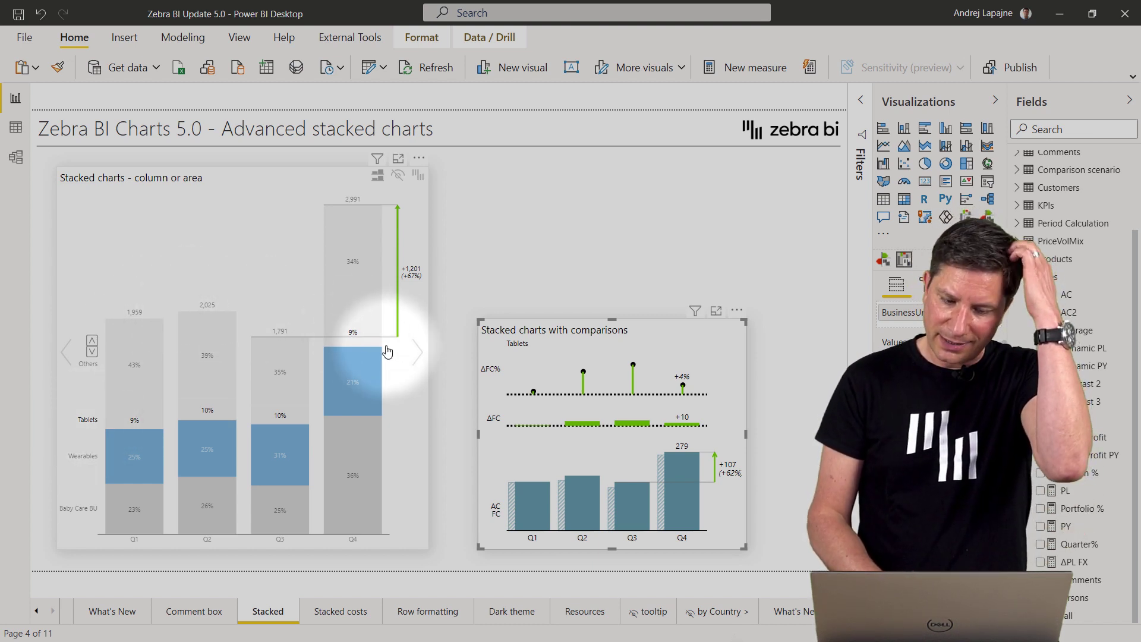
Make the left chart a stacked area chart, toggle small multiples on and off, then open Stacked costs
click(417, 352)
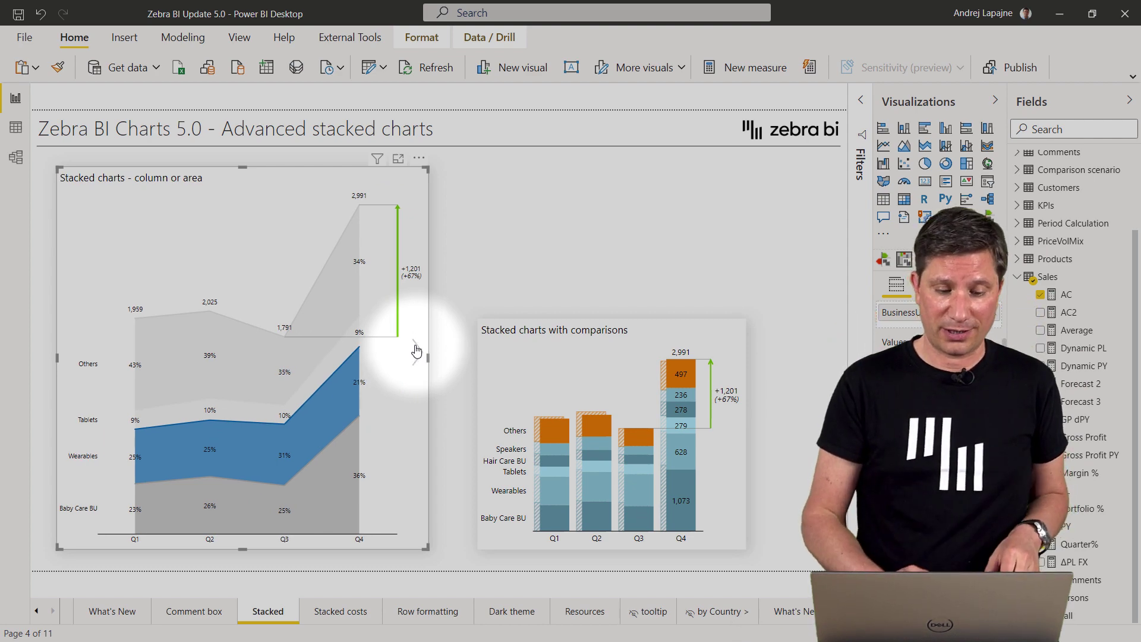
click(377, 179)
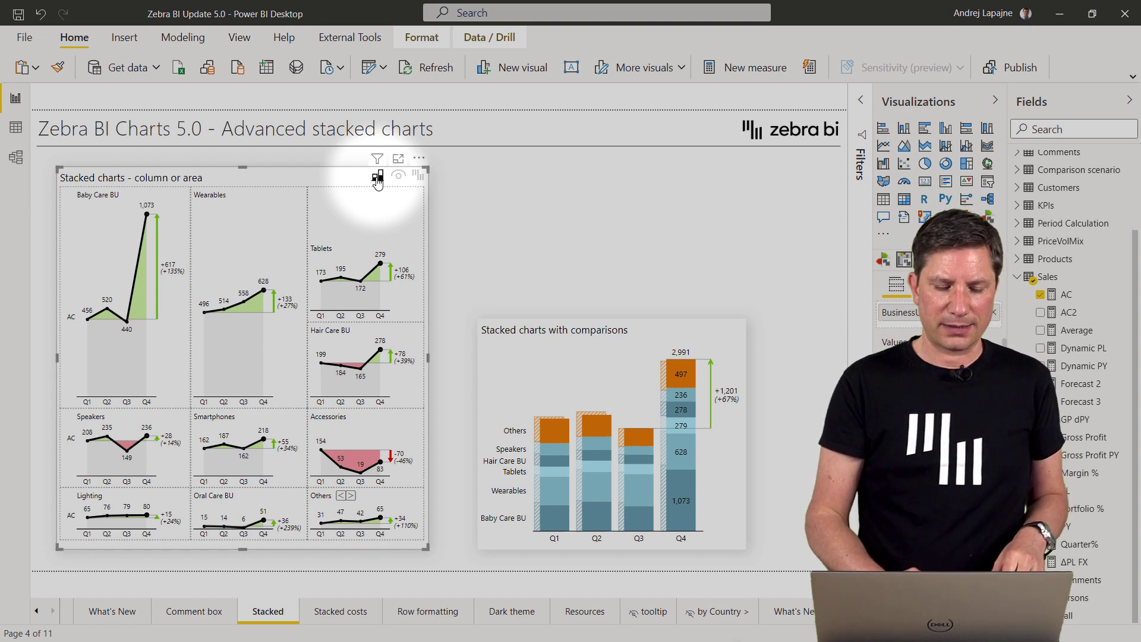
mouse_move(173, 250)
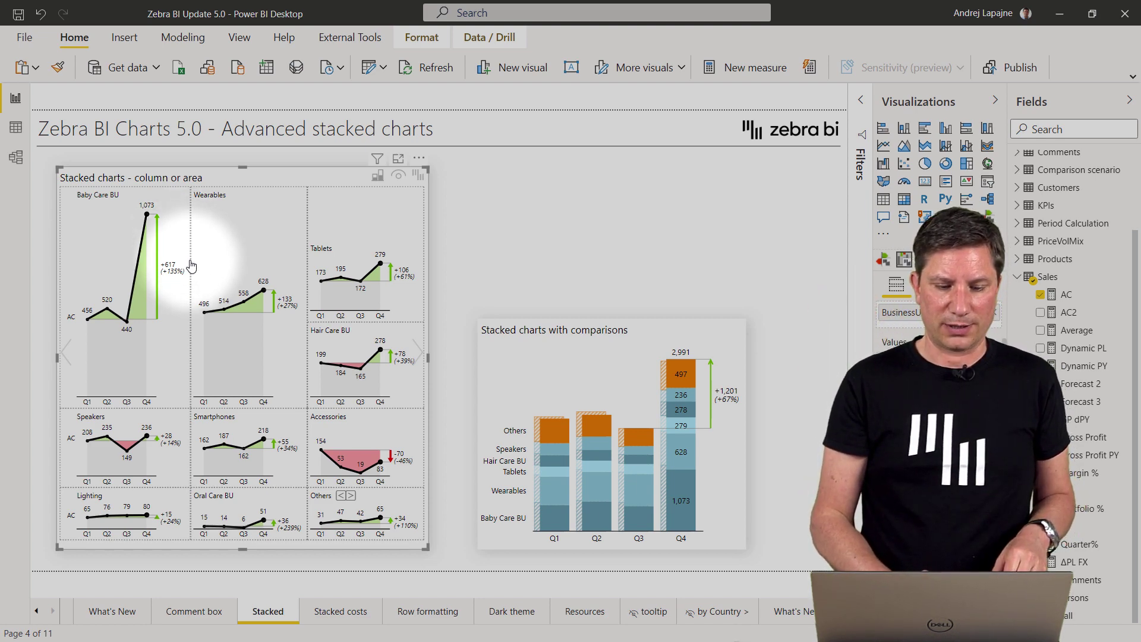
click(376, 176)
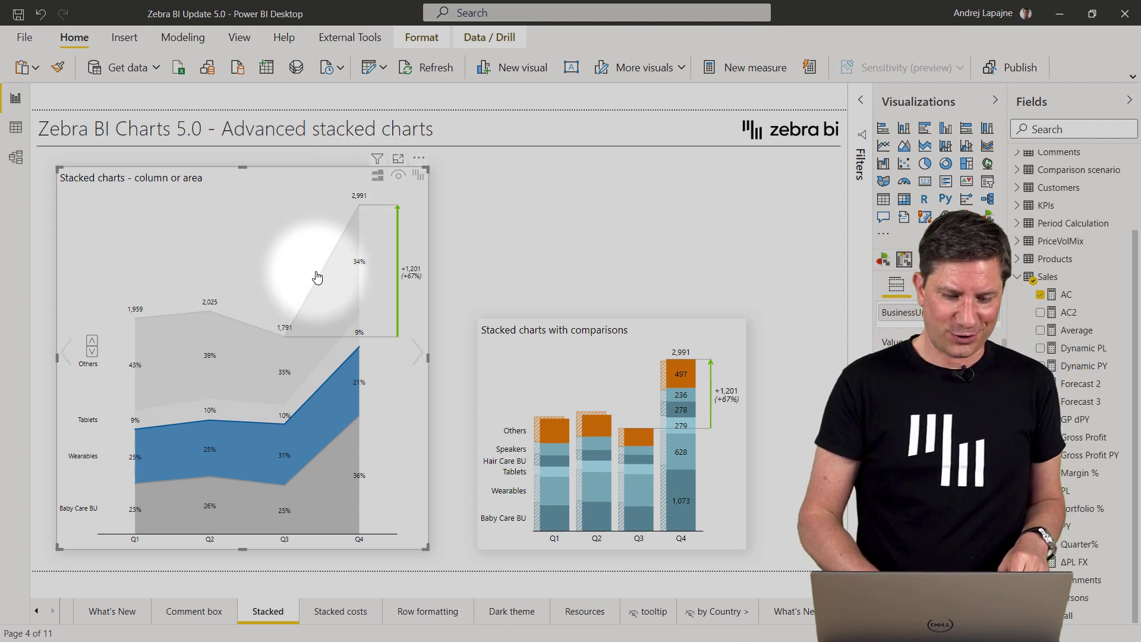
click(331, 610)
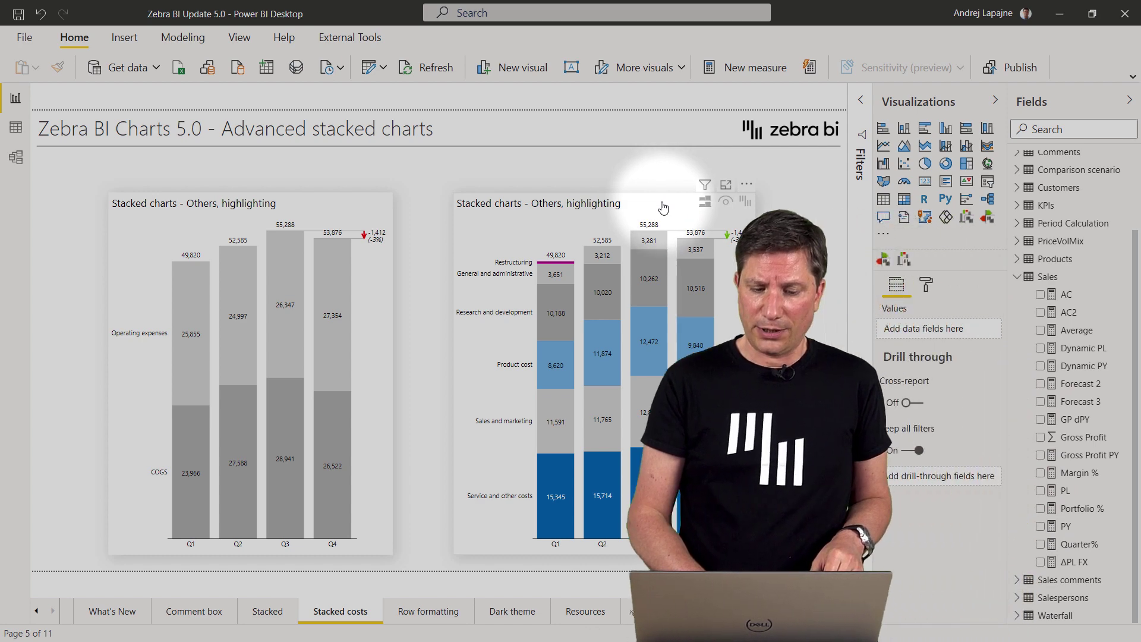
Turn Invert variance colors off and back on for the right stacked costs chart
click(666, 208)
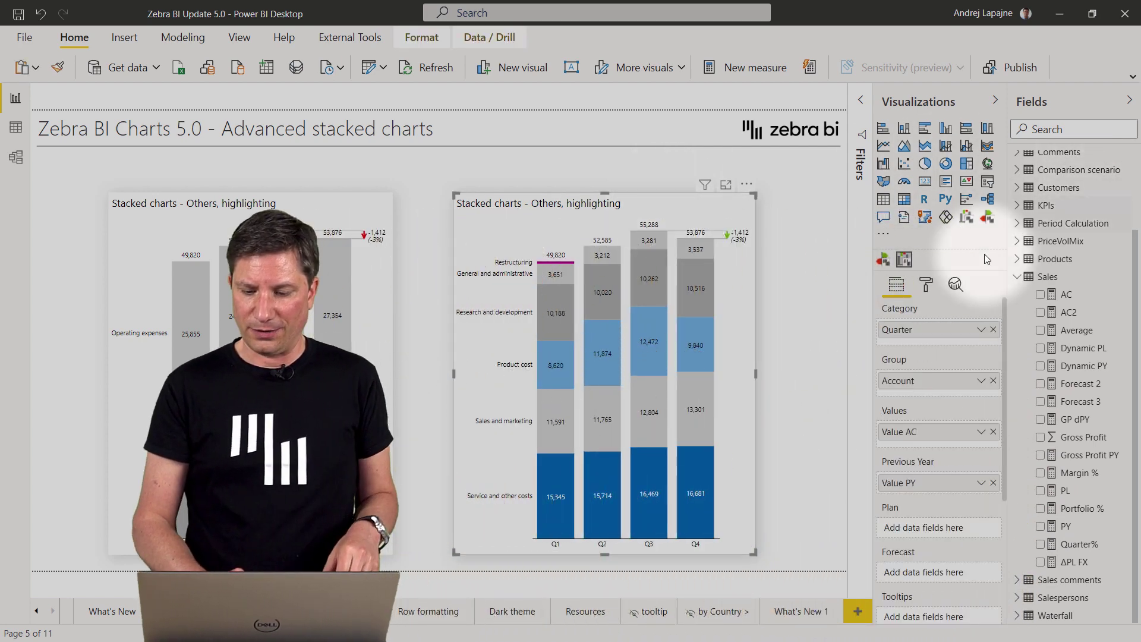
click(931, 287)
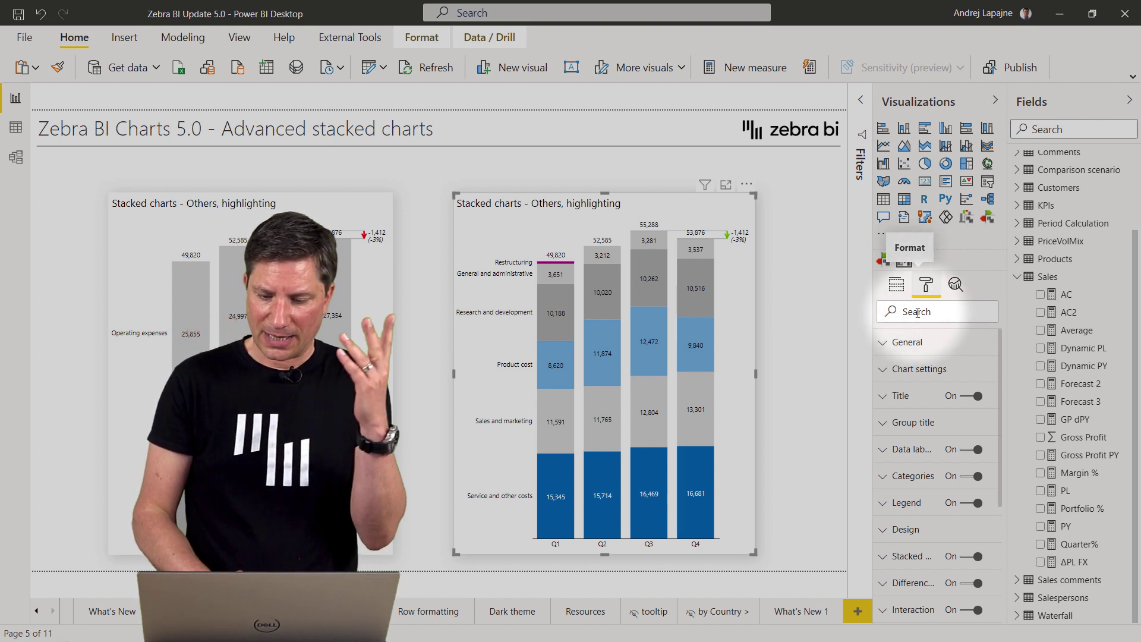
click(913, 371)
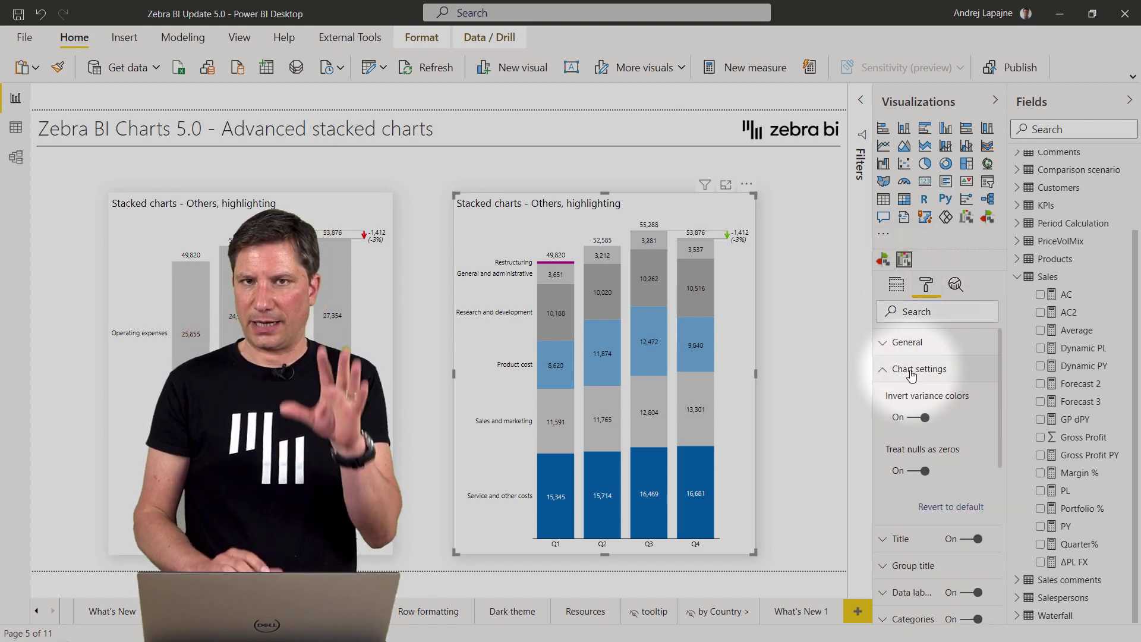
click(923, 418)
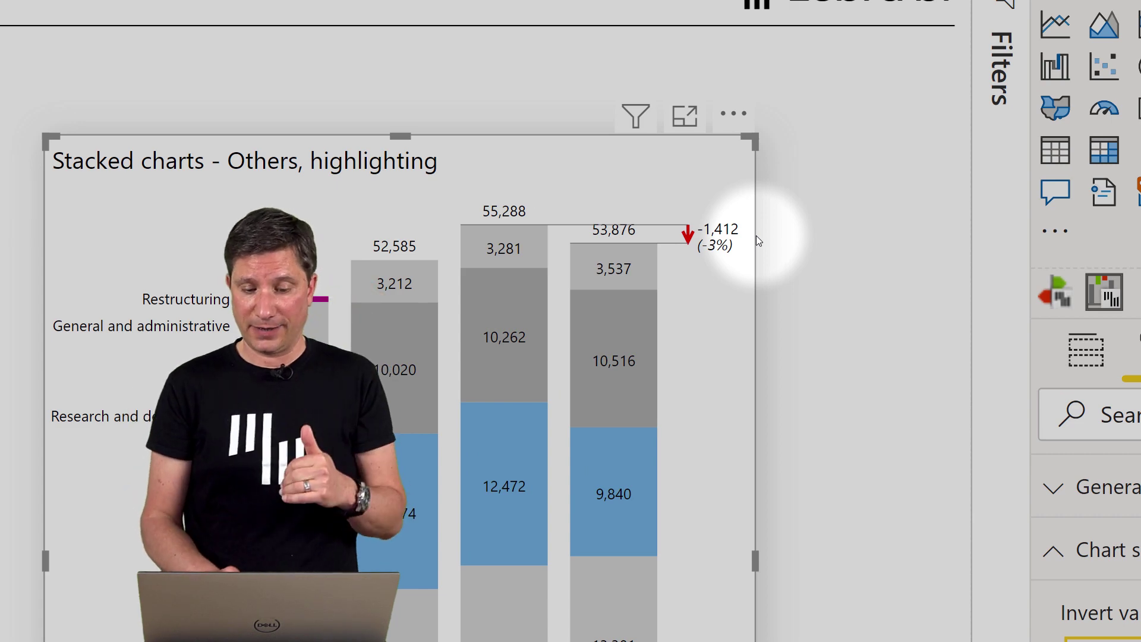
mouse_move(706, 298)
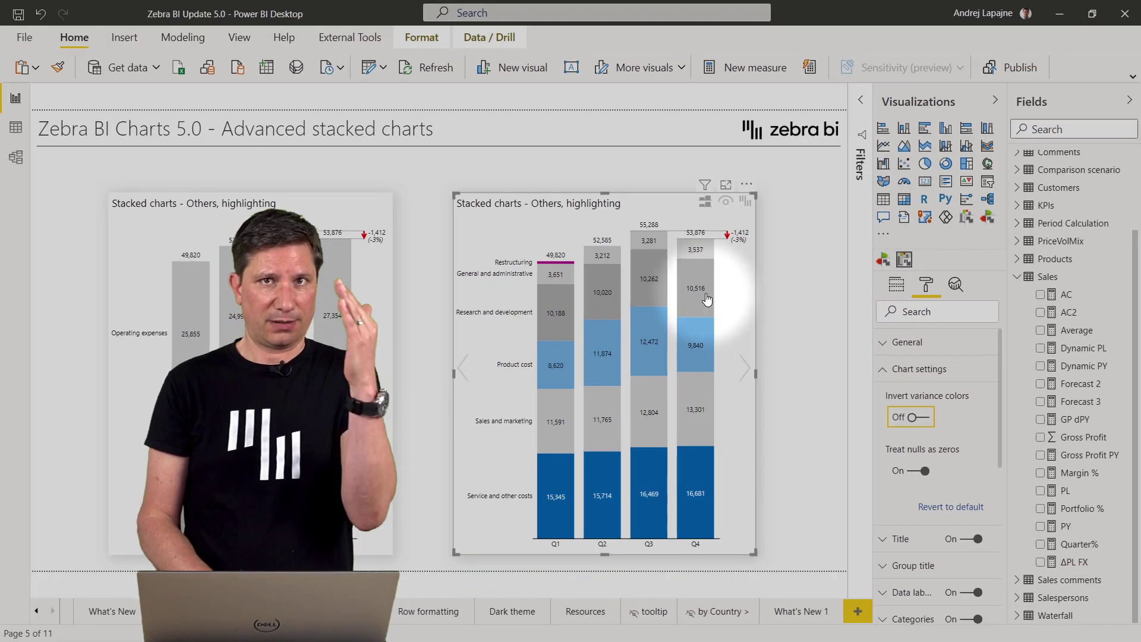
click(920, 419)
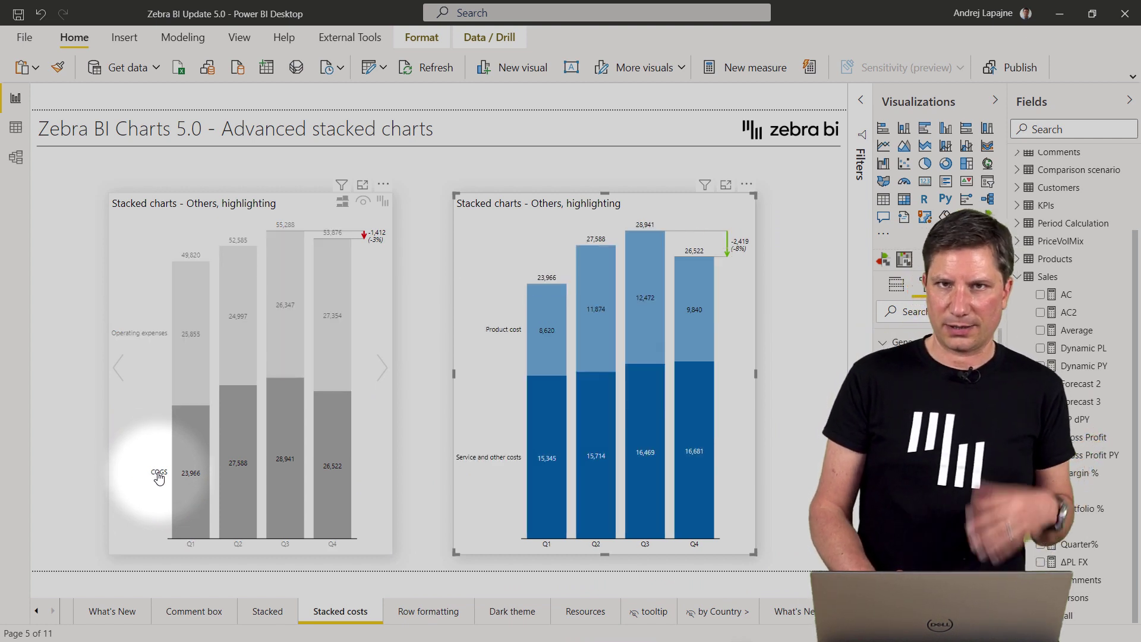
Cross-filter the right chart to Operating expenses by selecting its label
click(148, 335)
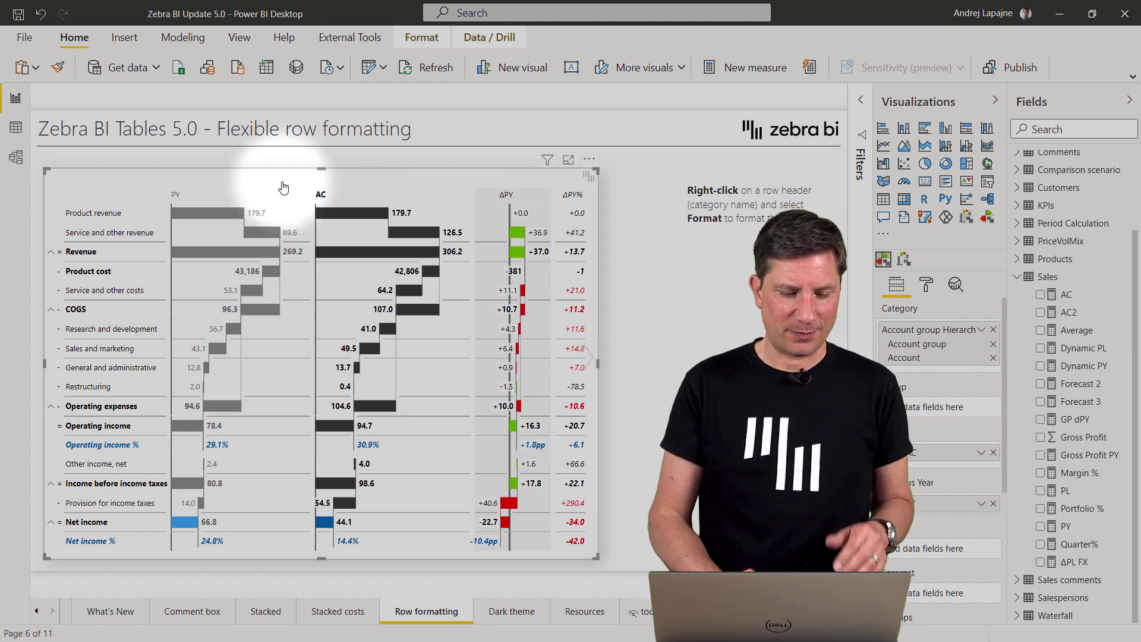
Highlight the COGS rows, then give the COGS row strong orange text and save
click(178, 232)
click(83, 309)
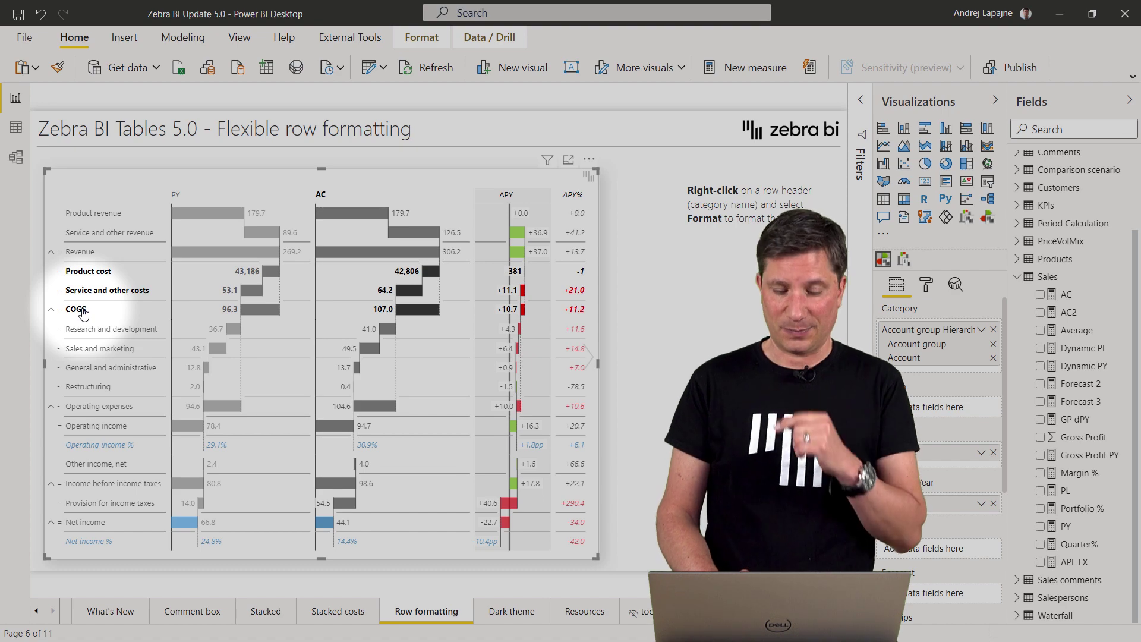
right_click(83, 314)
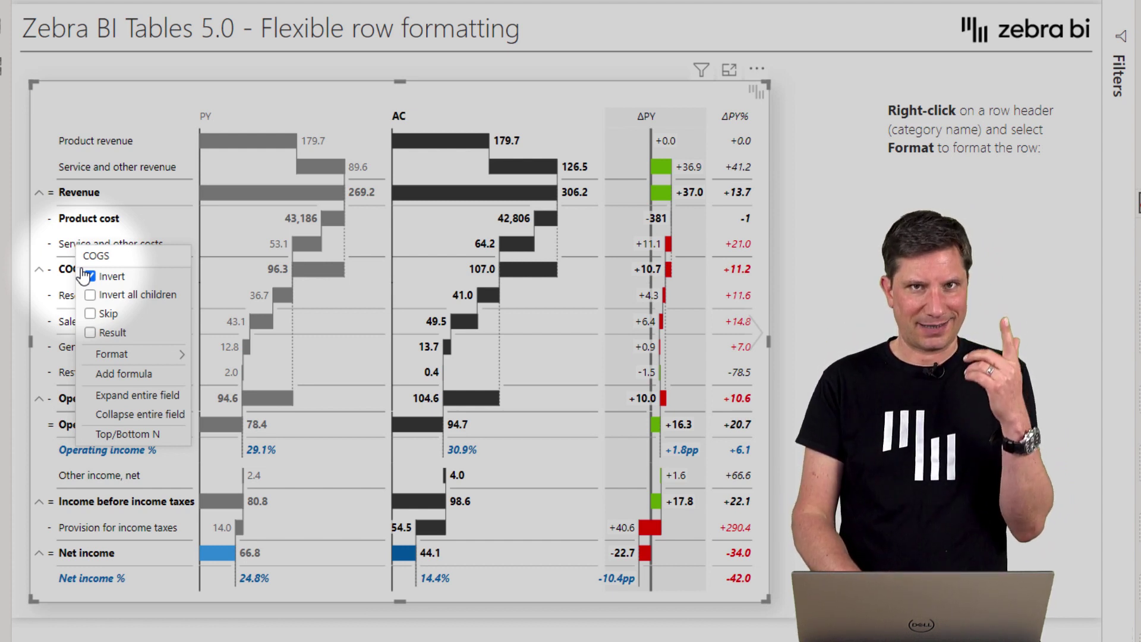
mouse_move(138, 359)
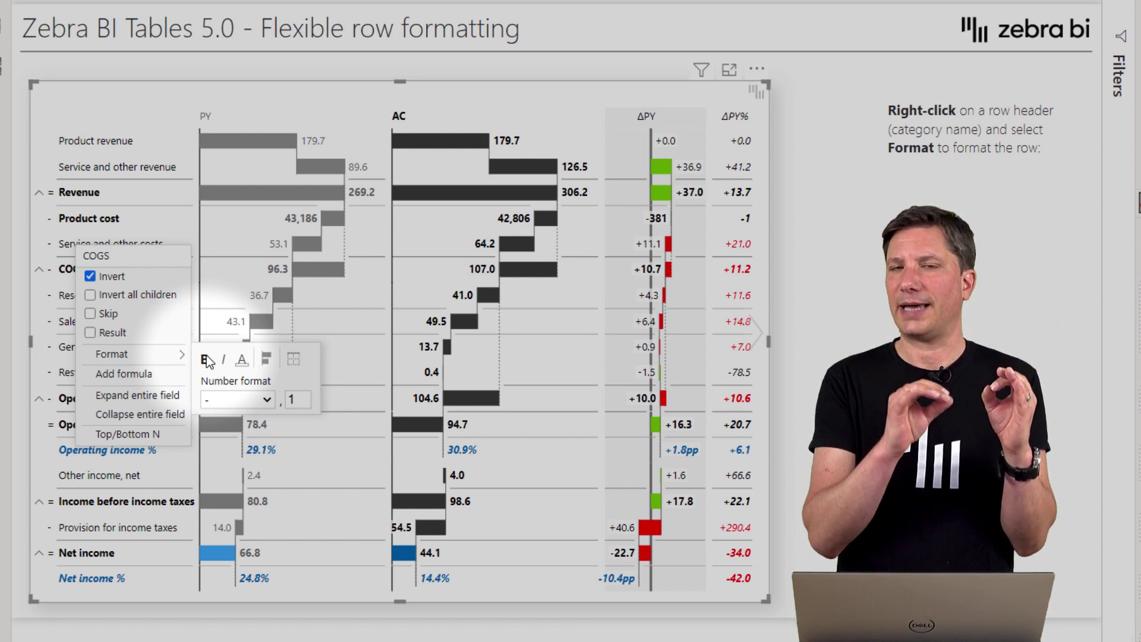
click(243, 361)
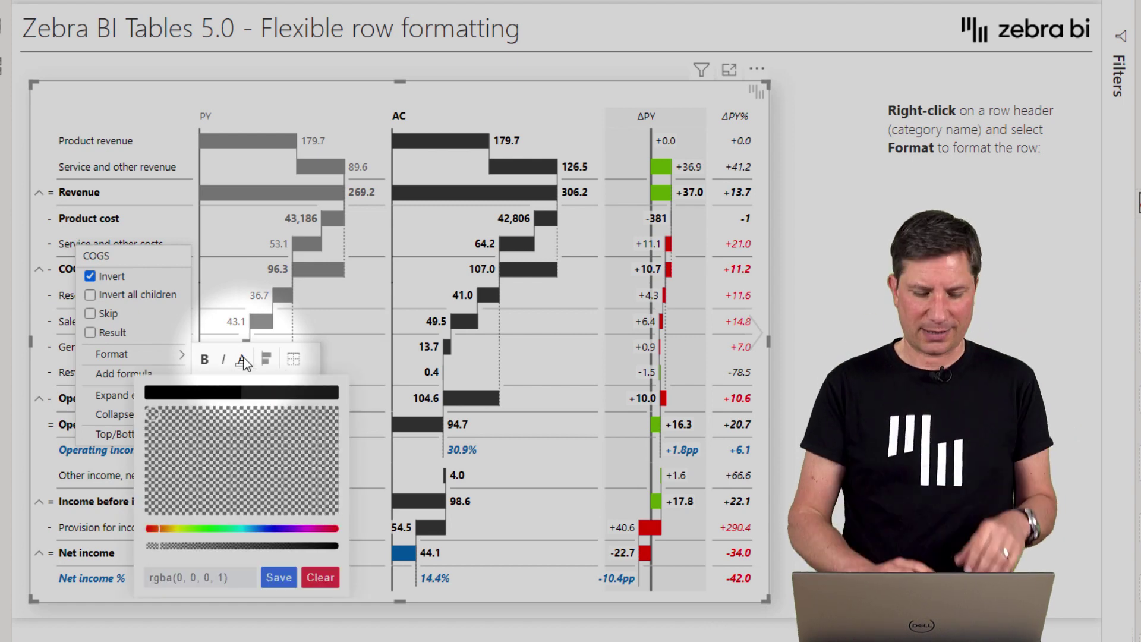
click(157, 528)
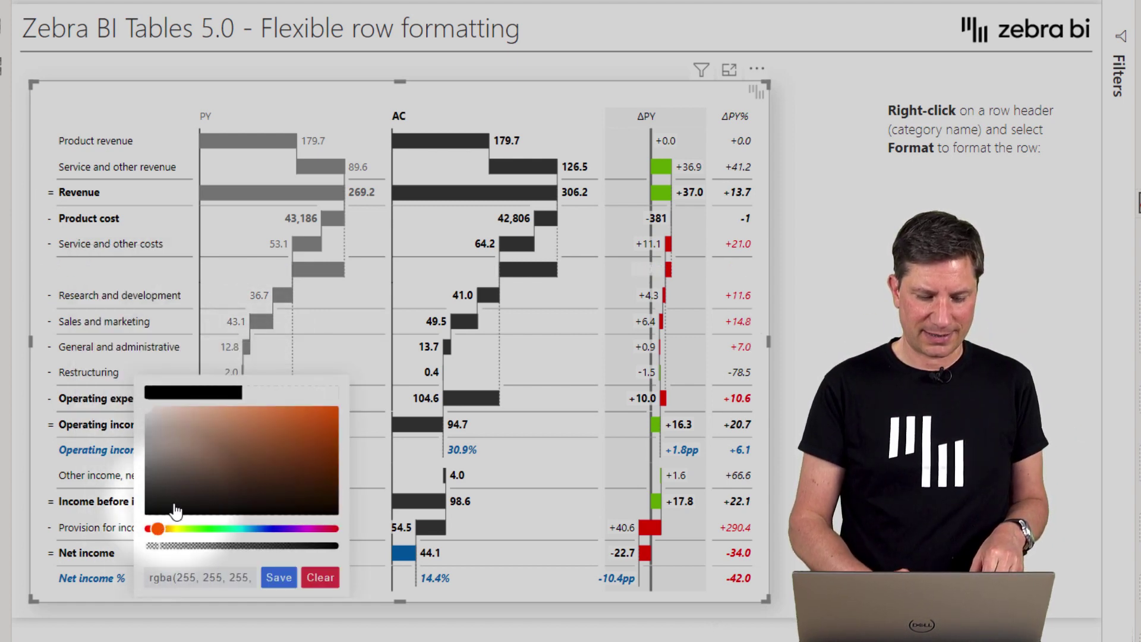
drag(146, 409, 358, 410)
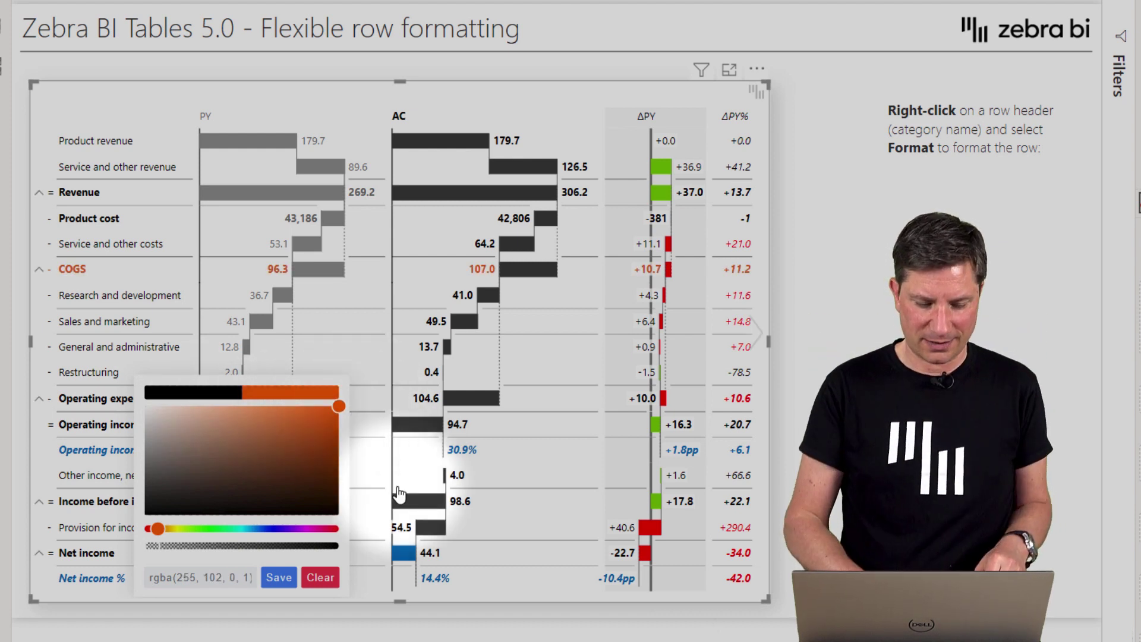
click(279, 578)
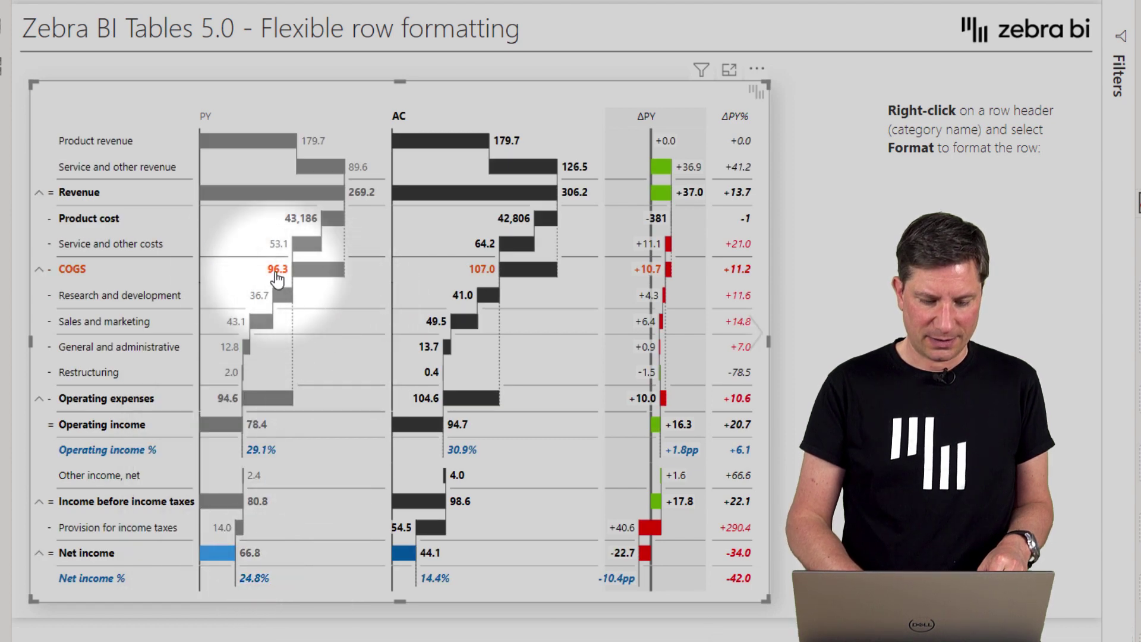
Fill the COGS row's PY and AC bars with a lighter orange and save
right_click(78, 275)
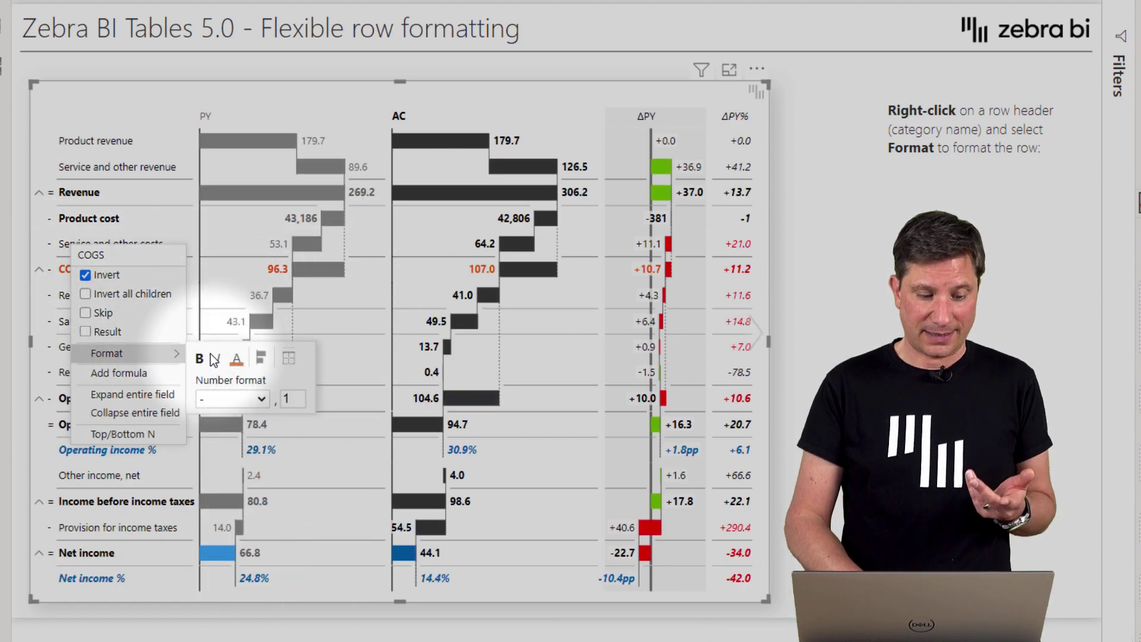
click(262, 360)
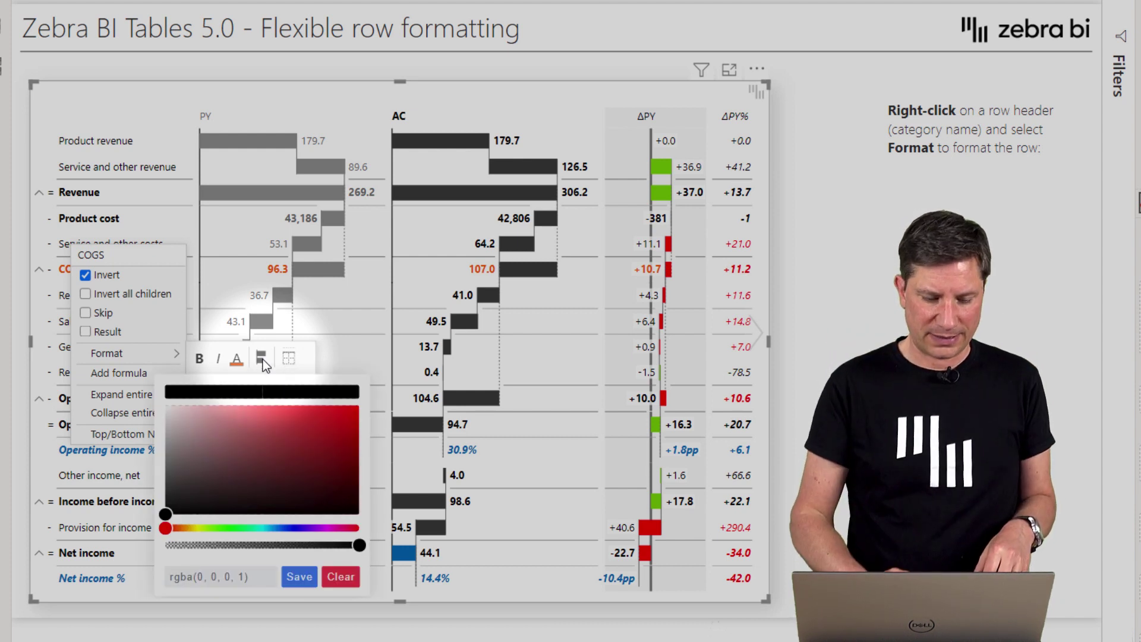
drag(167, 528, 374, 421)
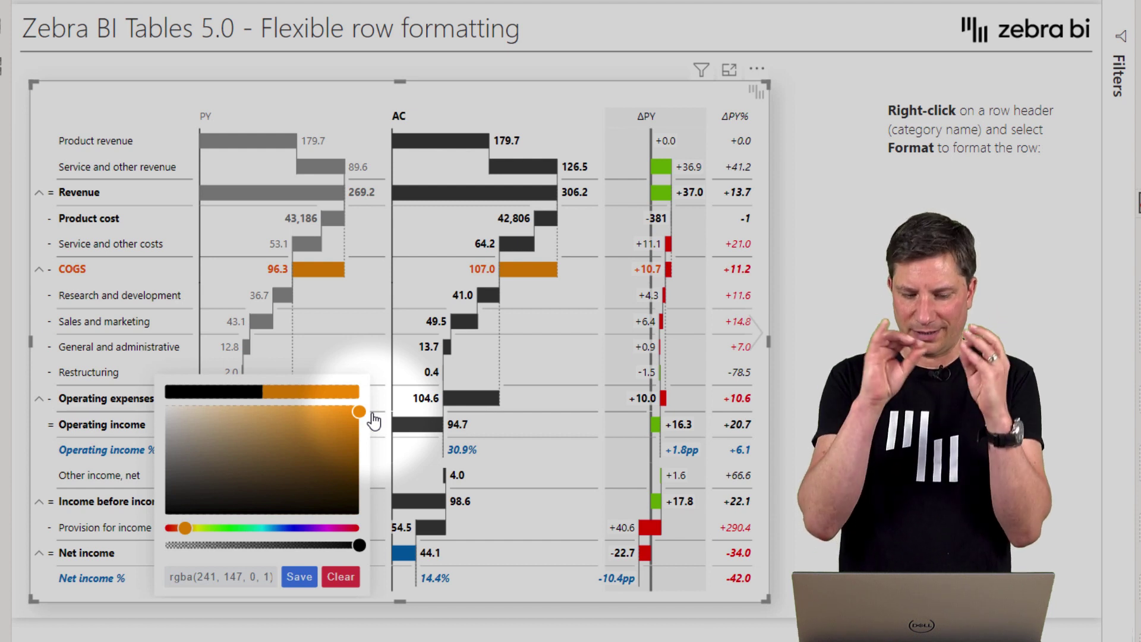
click(301, 578)
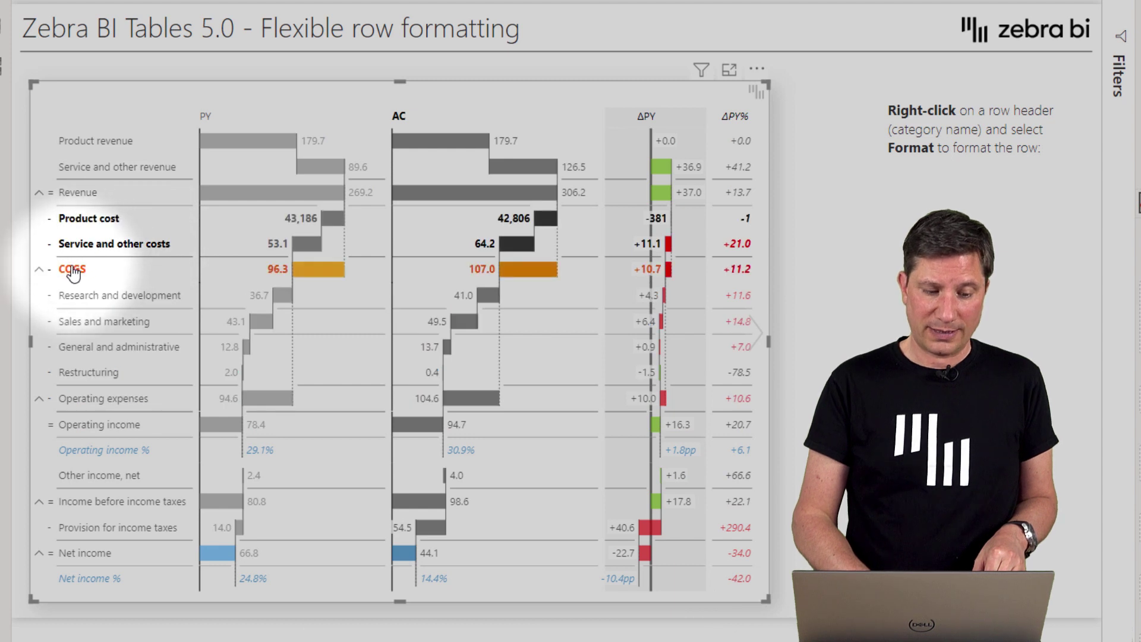
Dismiss the COGS row menu, then cross-highlight Operating expenses and then Operating income rows
right_click(75, 272)
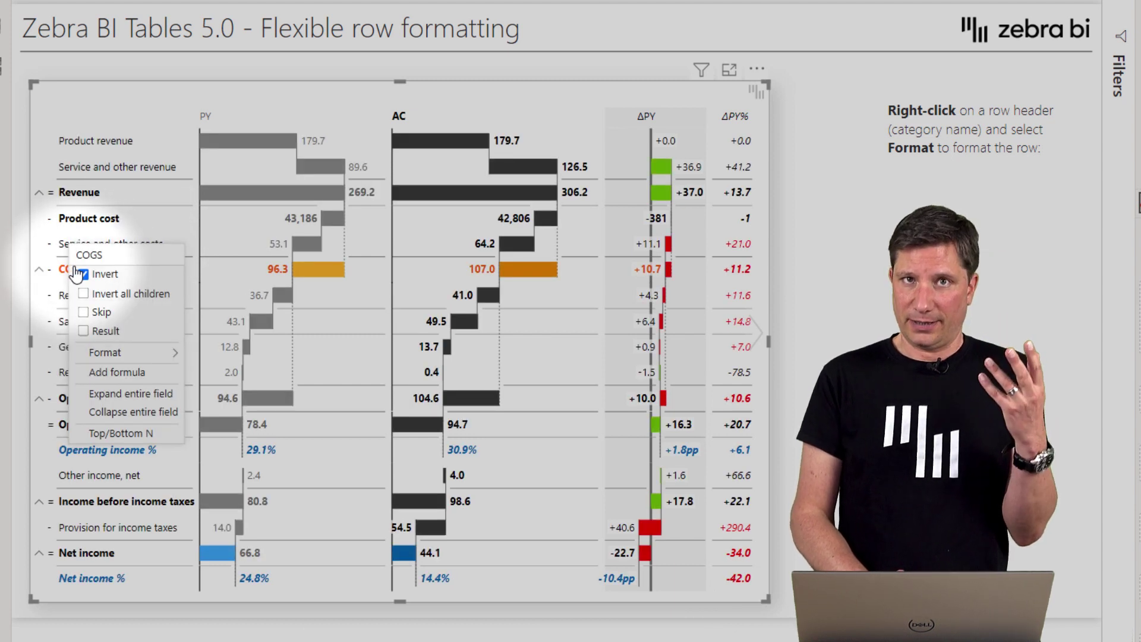
mouse_move(158, 359)
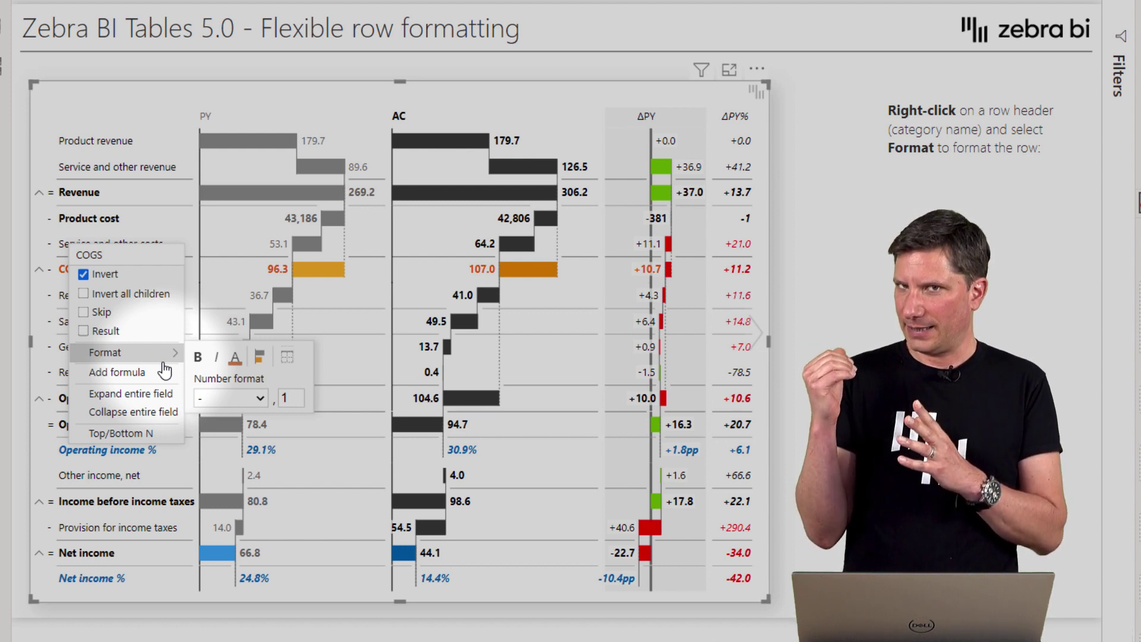
click(39, 229)
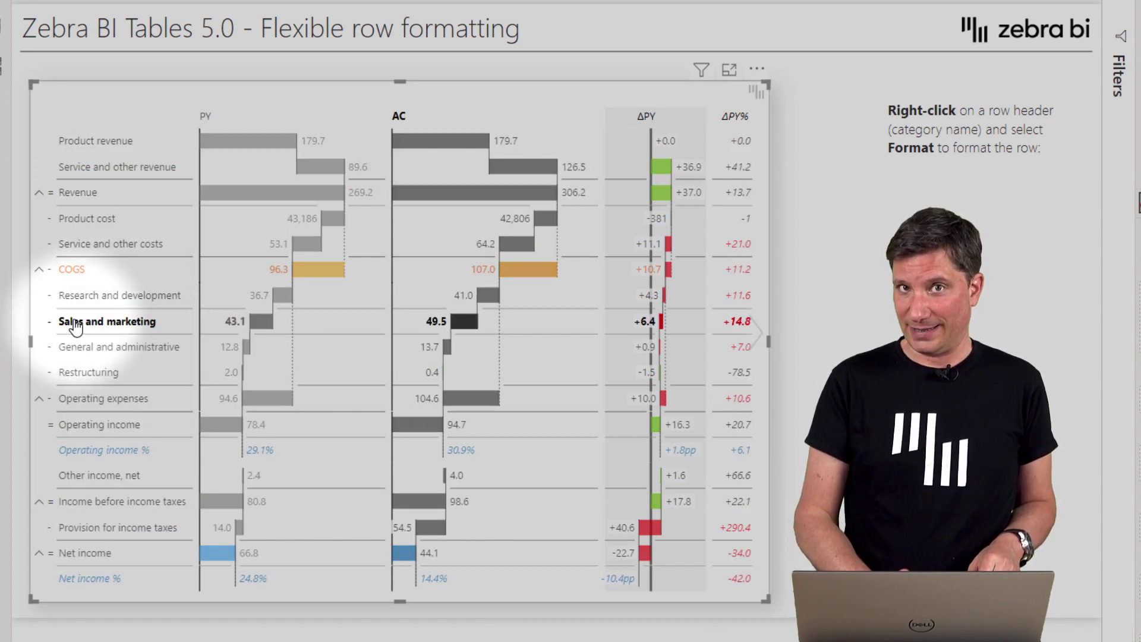
click(95, 399)
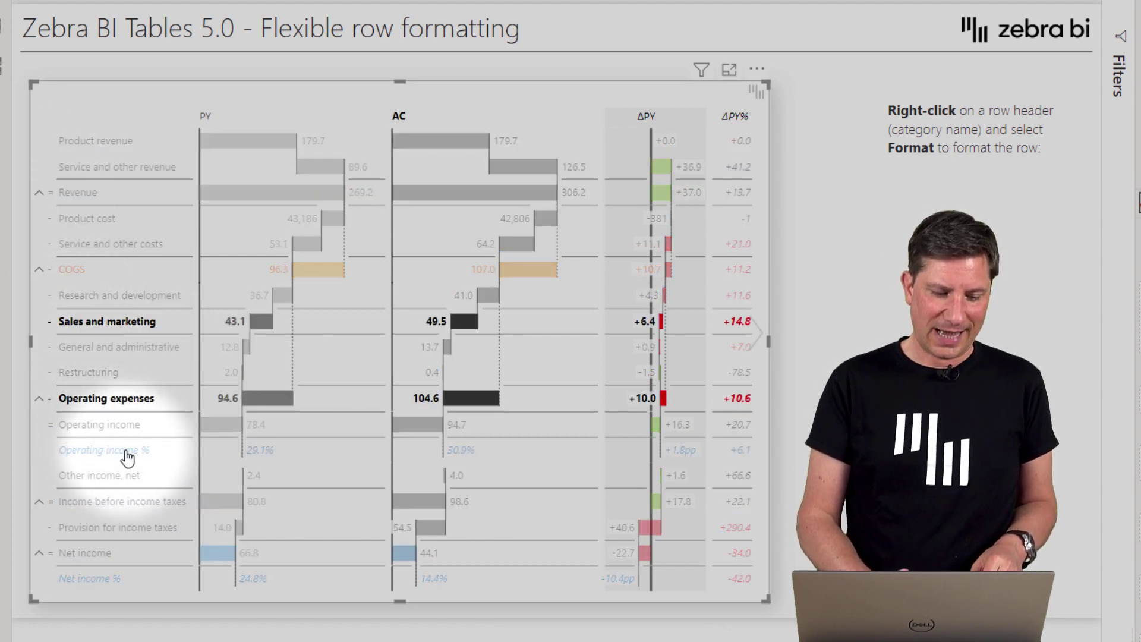
click(81, 458)
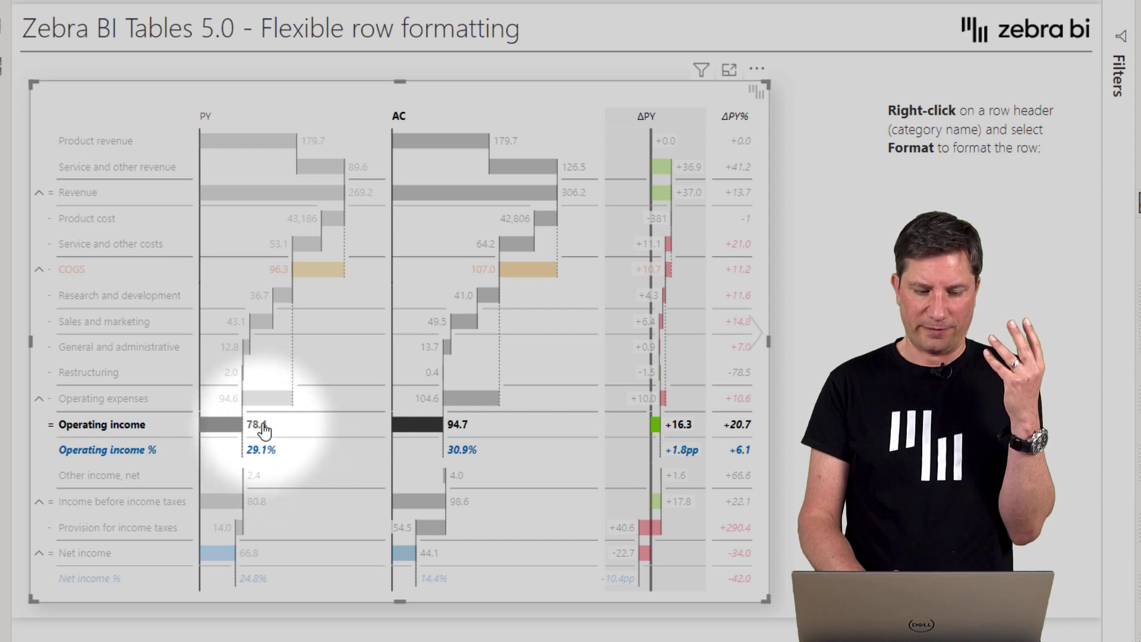
mouse_move(269, 433)
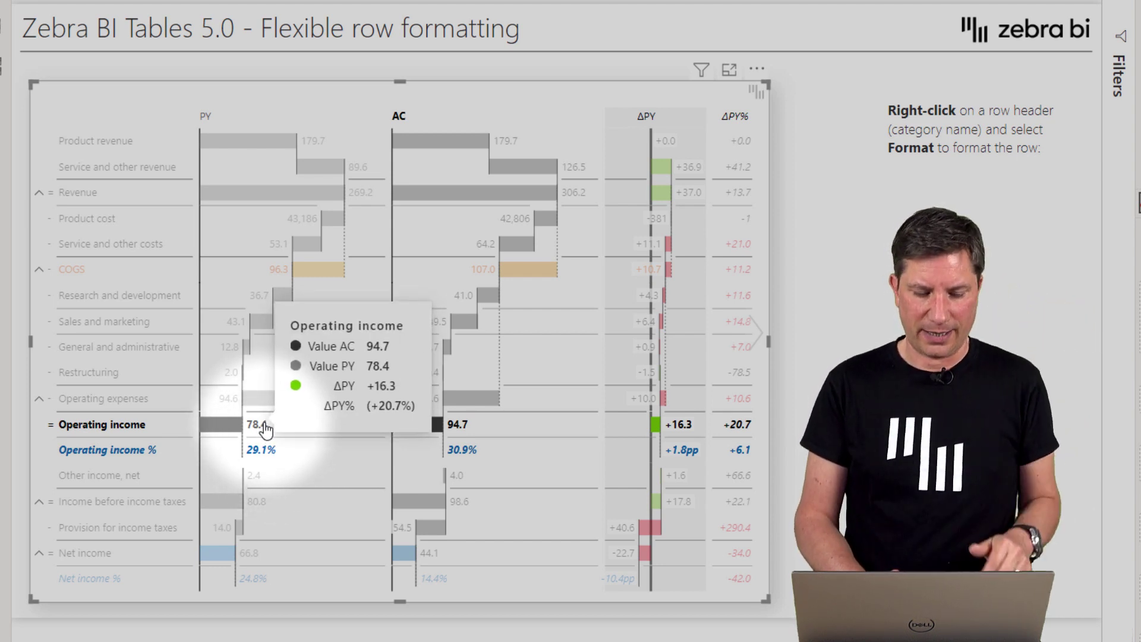
Set the Operating income % row's number format to Percent
right_click(127, 454)
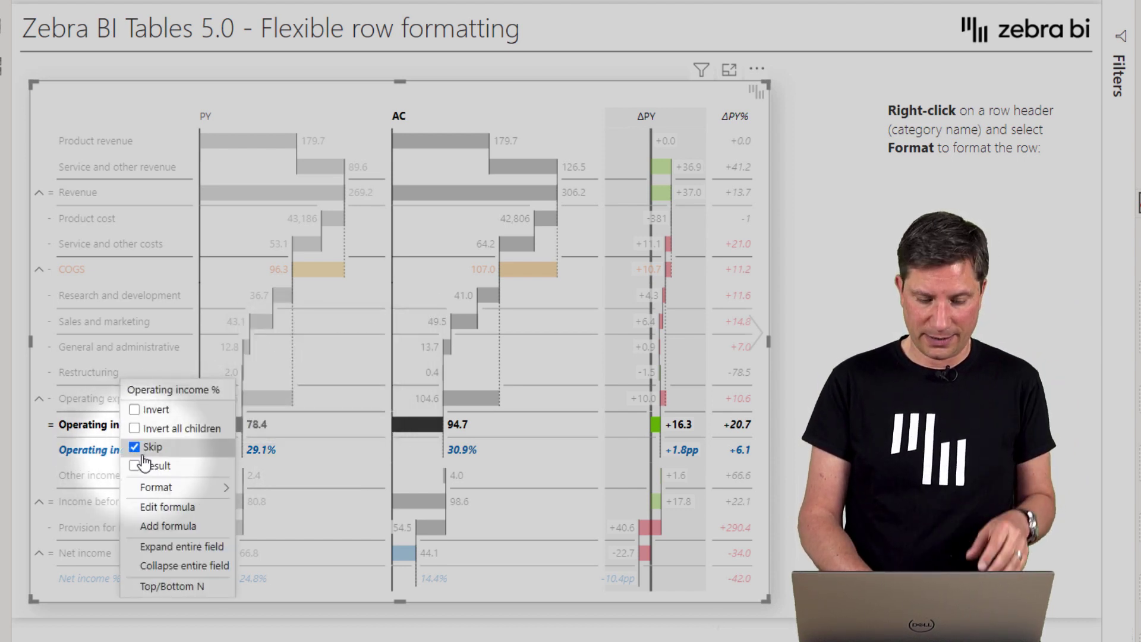
mouse_move(179, 491)
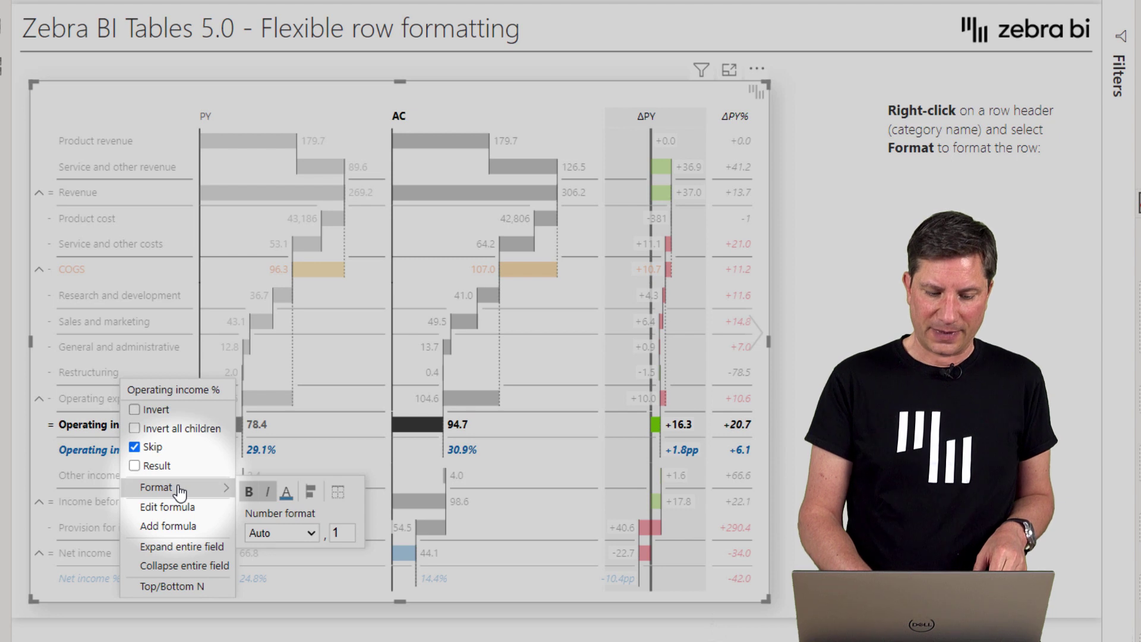
click(312, 534)
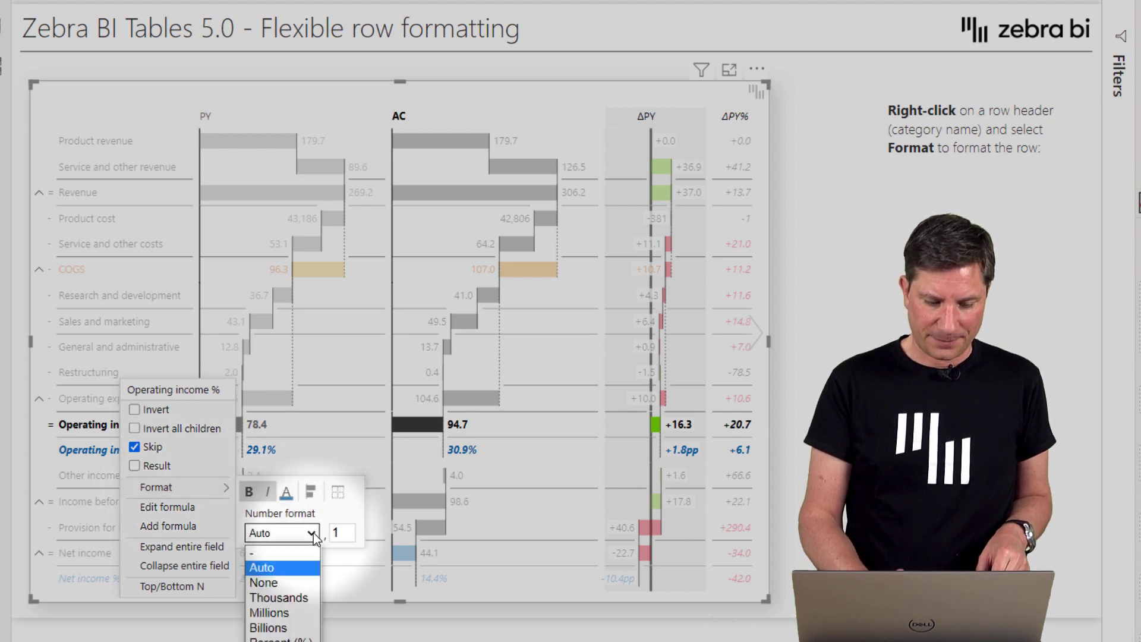
click(293, 639)
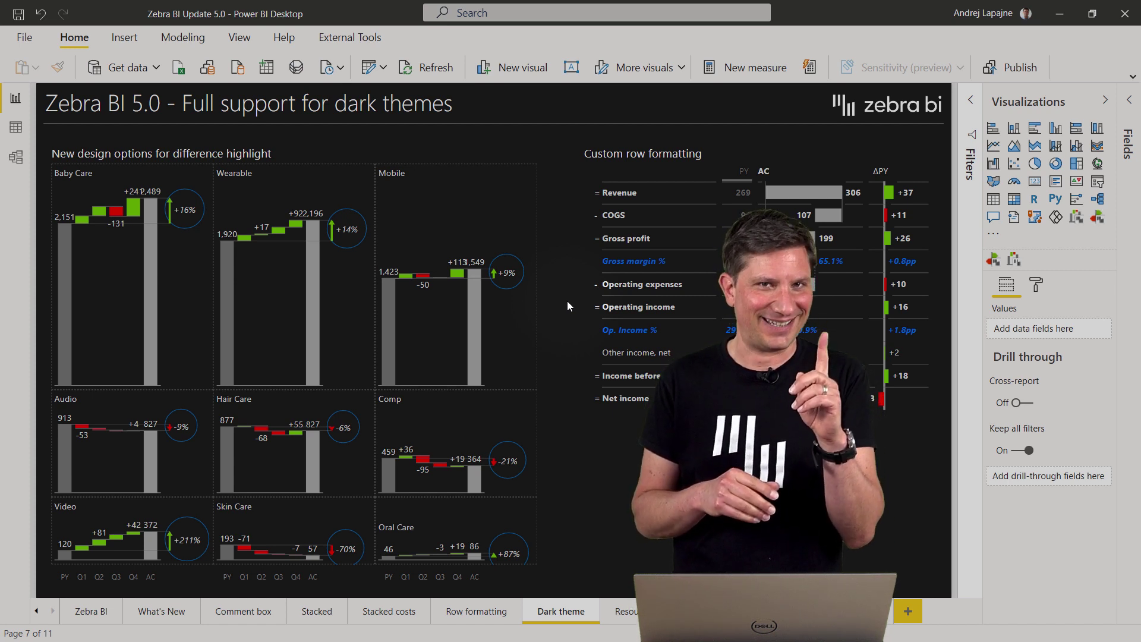
Enlarge the Hair Care small multiple, then page back through Audio to the Mobile chart
click(438, 157)
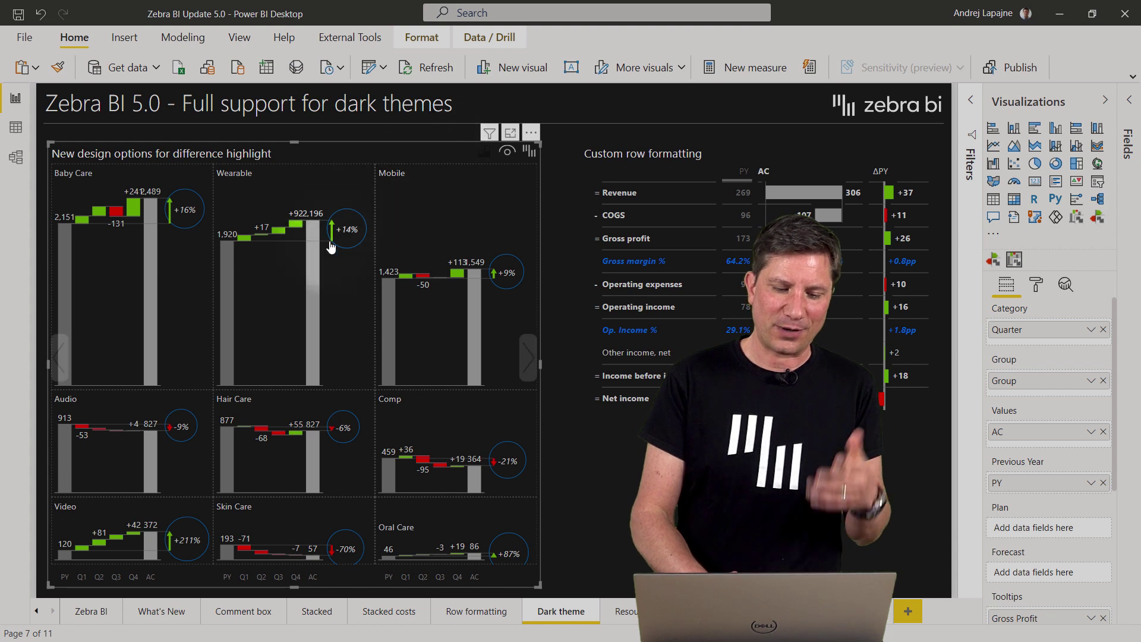
click(241, 406)
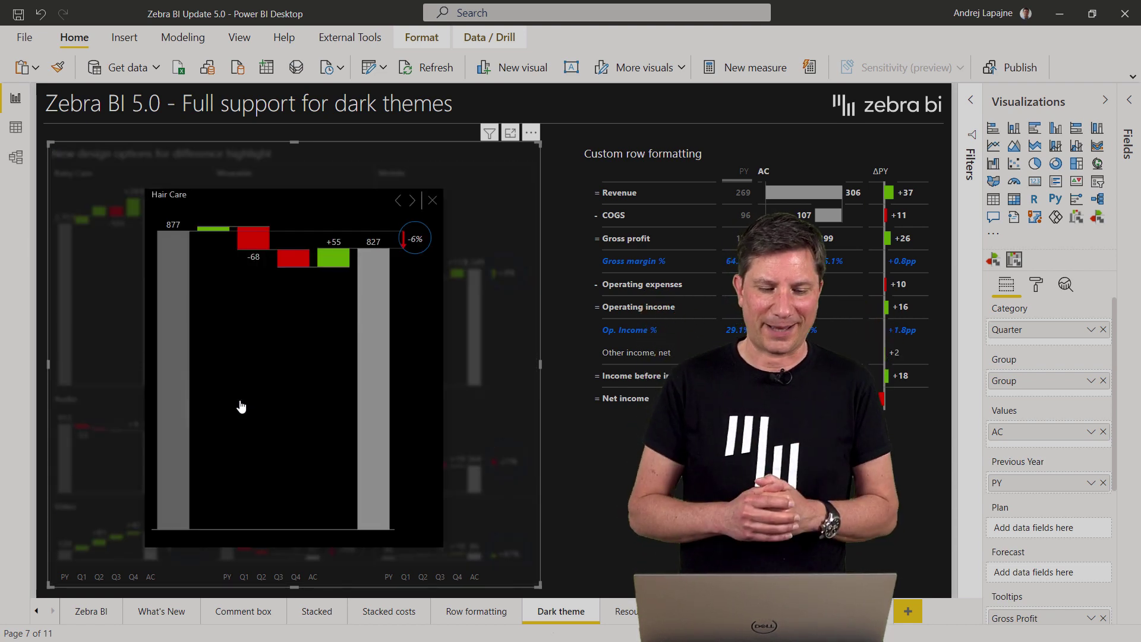
click(398, 205)
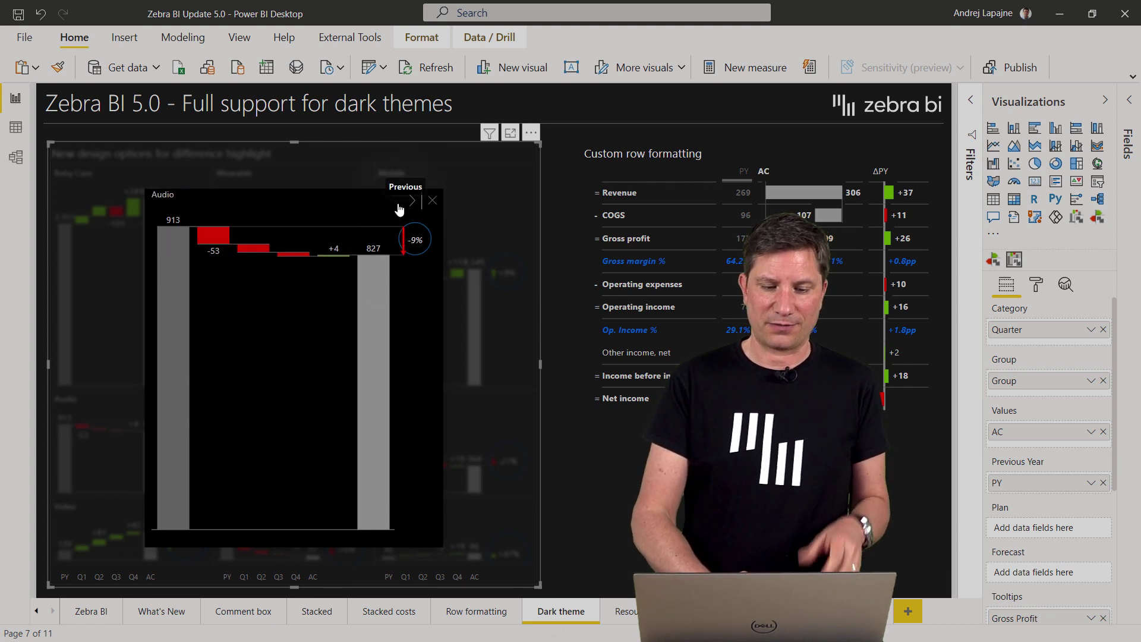
click(398, 205)
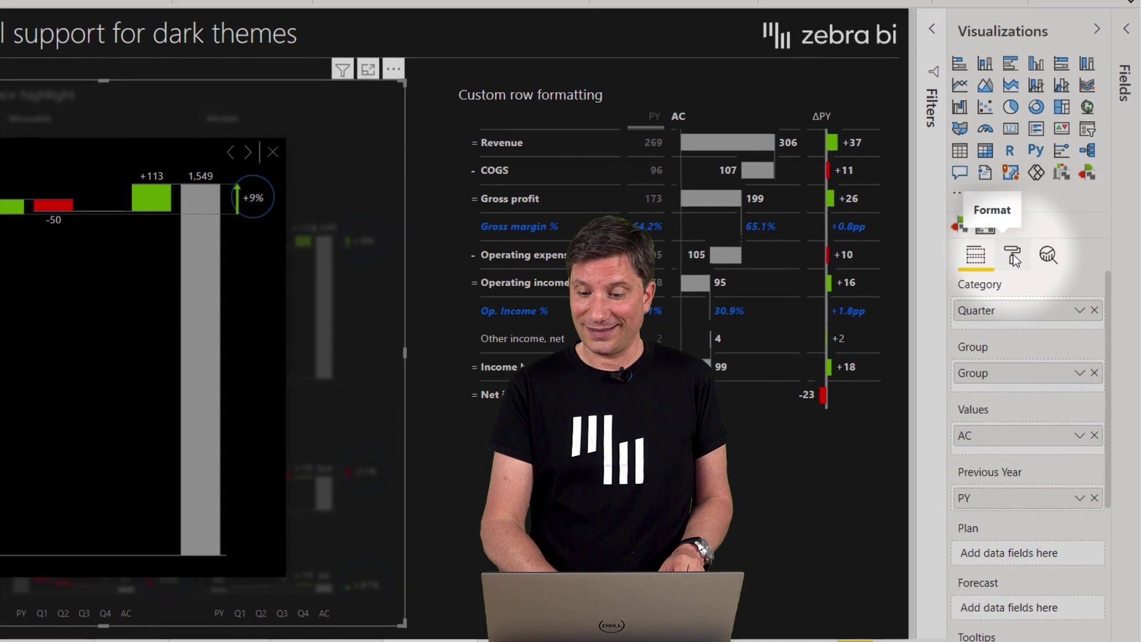
In the visual's format settings, expand Small multiples down to the black Zoomed chart background
click(1013, 254)
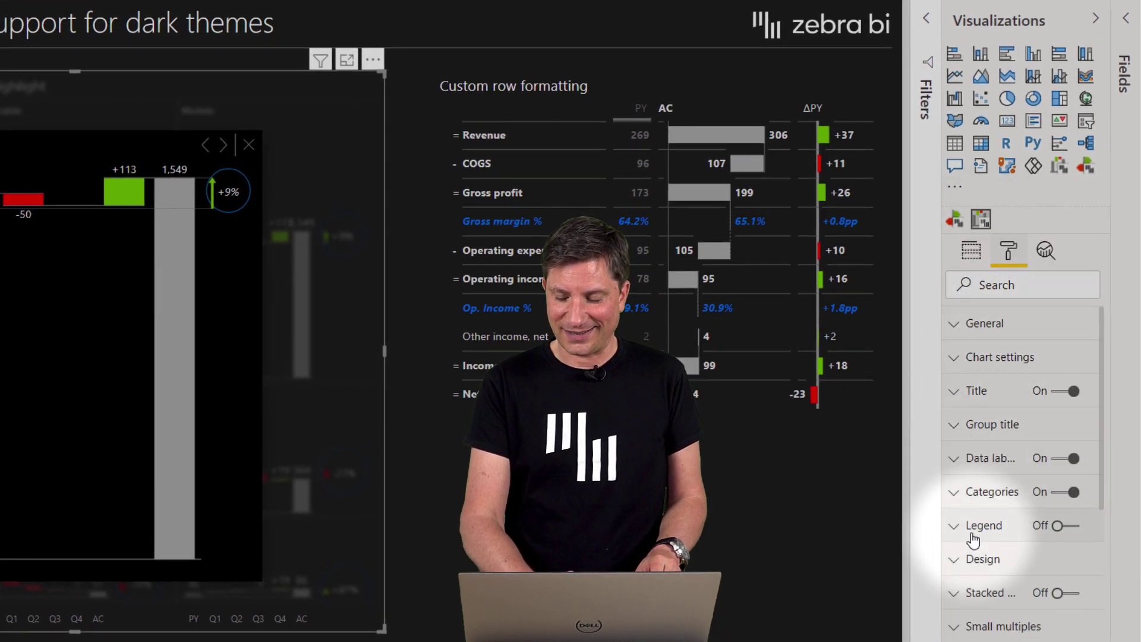
scroll(973, 540, down, 3)
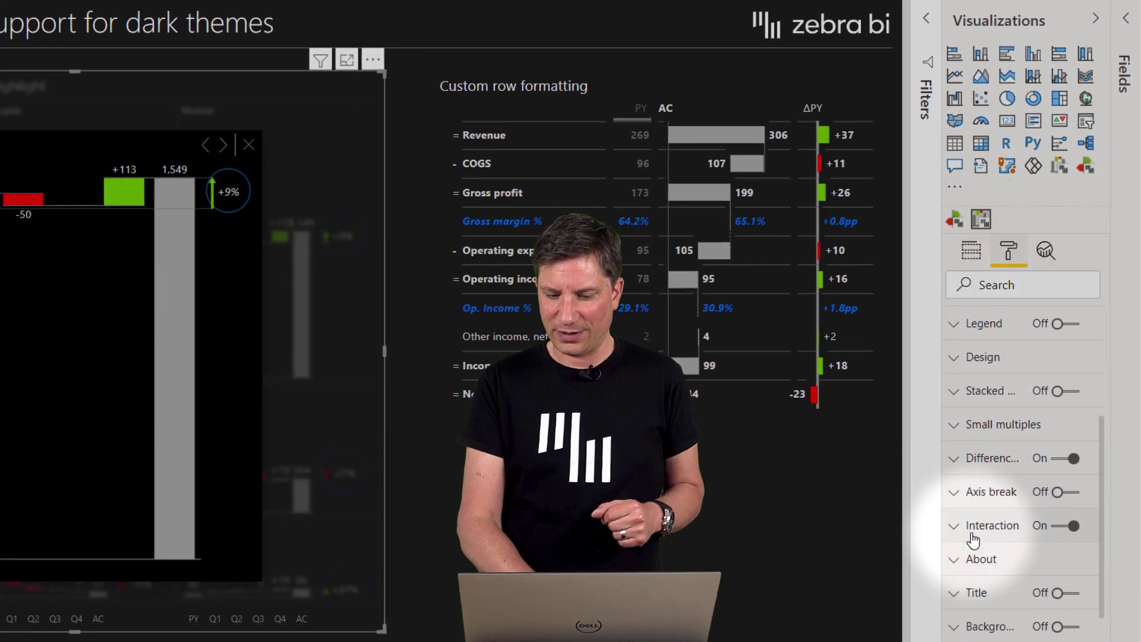
scroll(973, 540, down, 2)
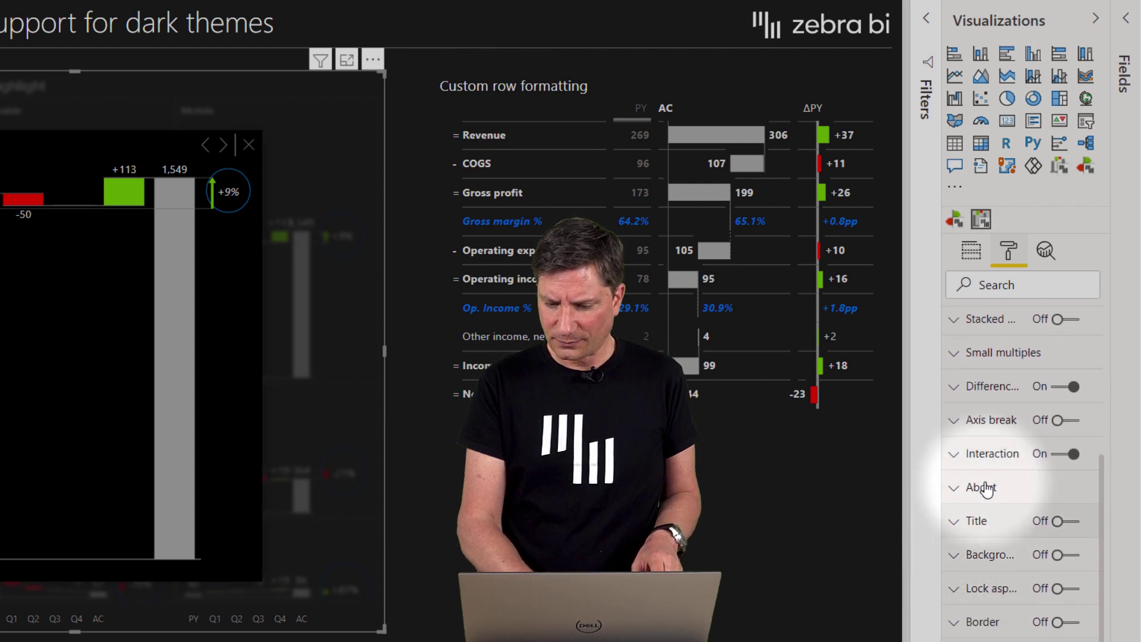
click(993, 357)
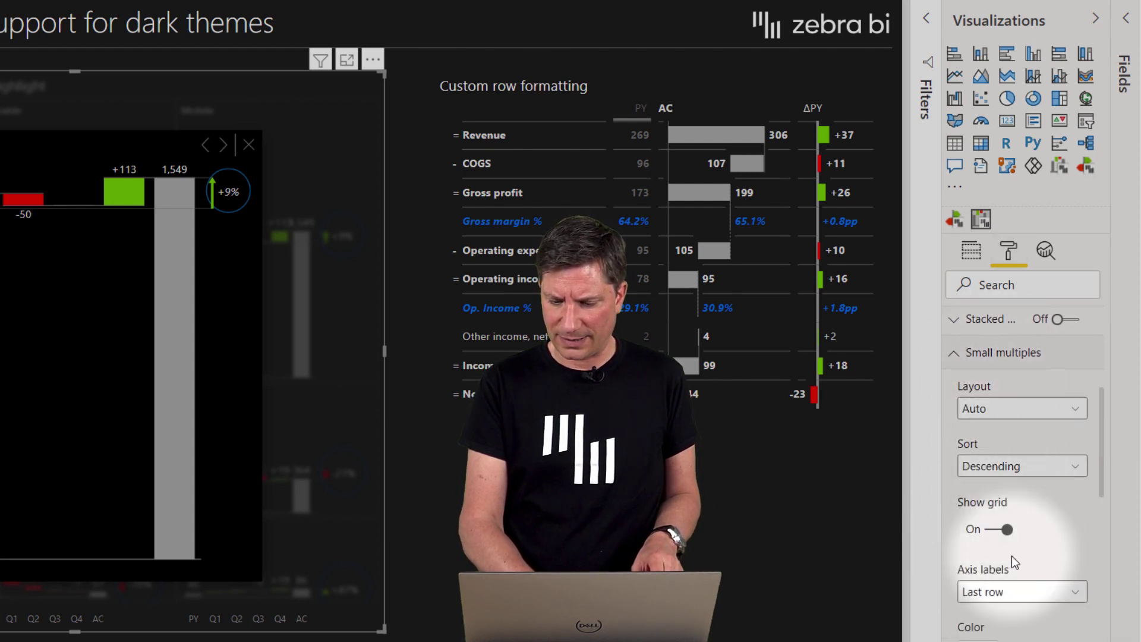
scroll(1012, 555, down, 5)
scroll(1012, 555, down, 3)
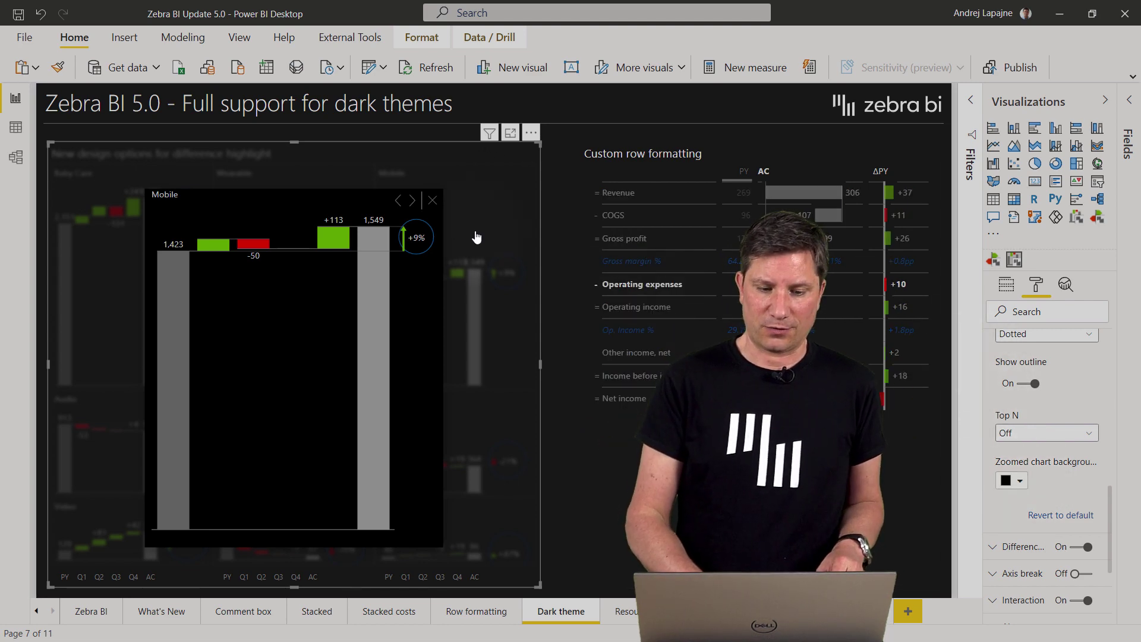
Close the enlarged Mobile pop-up and deselect the small-multiples visual
click(432, 201)
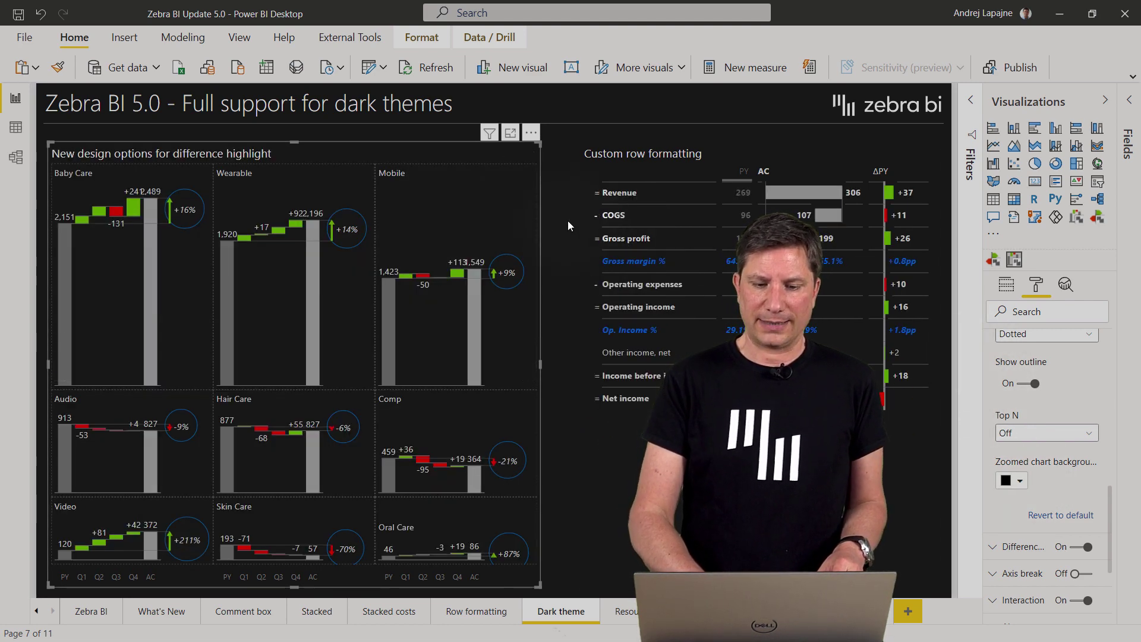
click(568, 225)
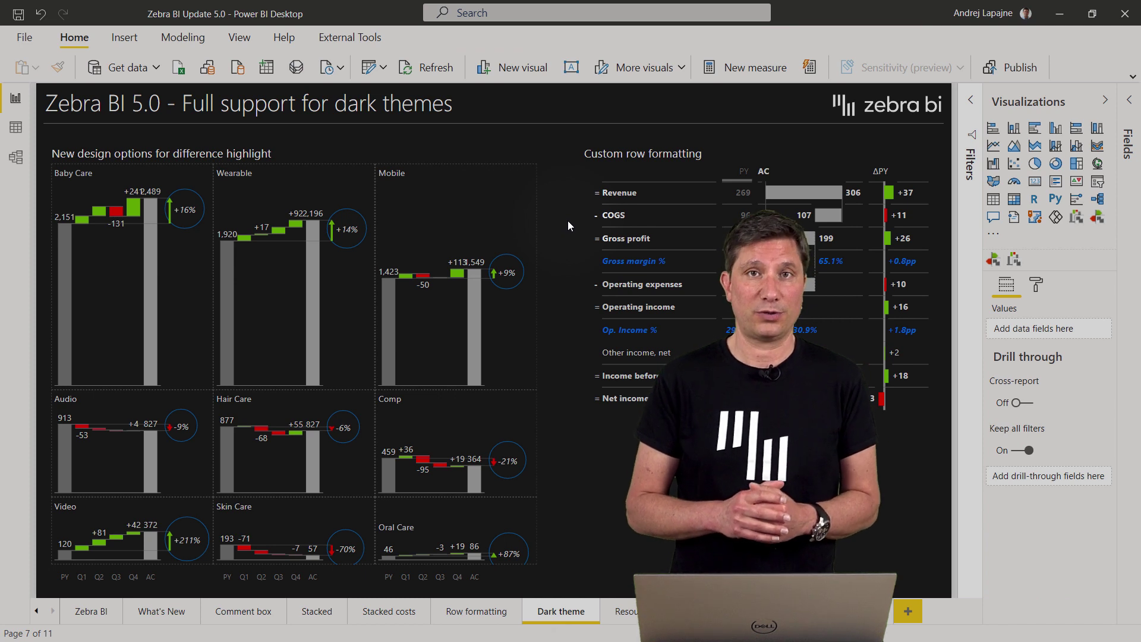